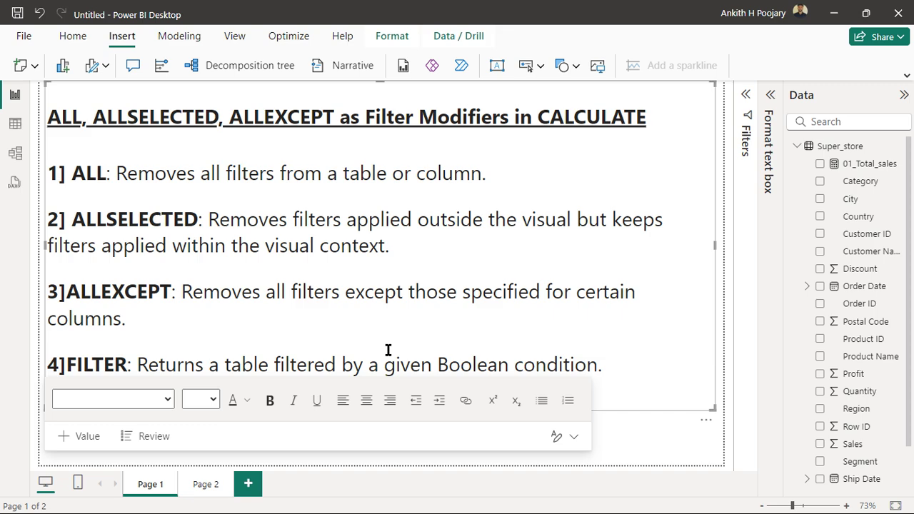
- Select the Page 1 text box defining ALL, ALLSELECTED, ALLEXCEPT and FILTER to format it
{"action": "left_click", "coordinate": [631, 392]}
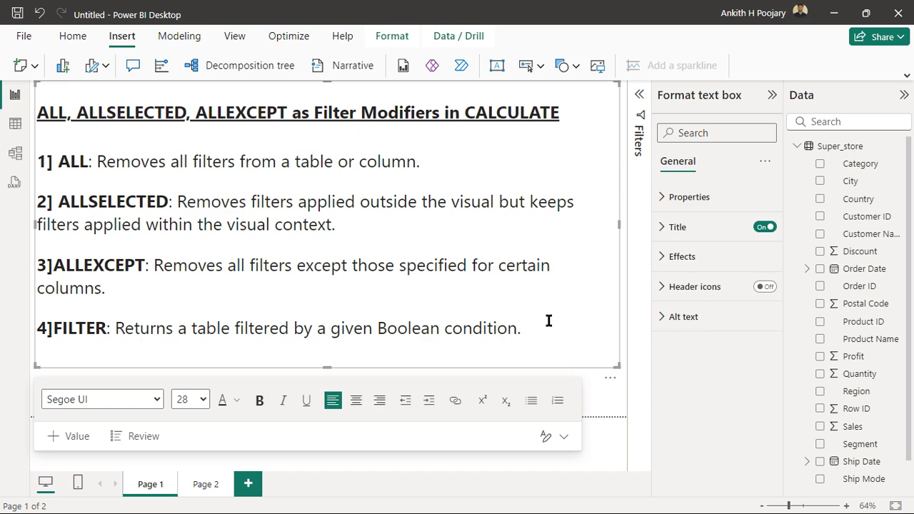
{"action": "left_click", "coordinate": [15, 124]}
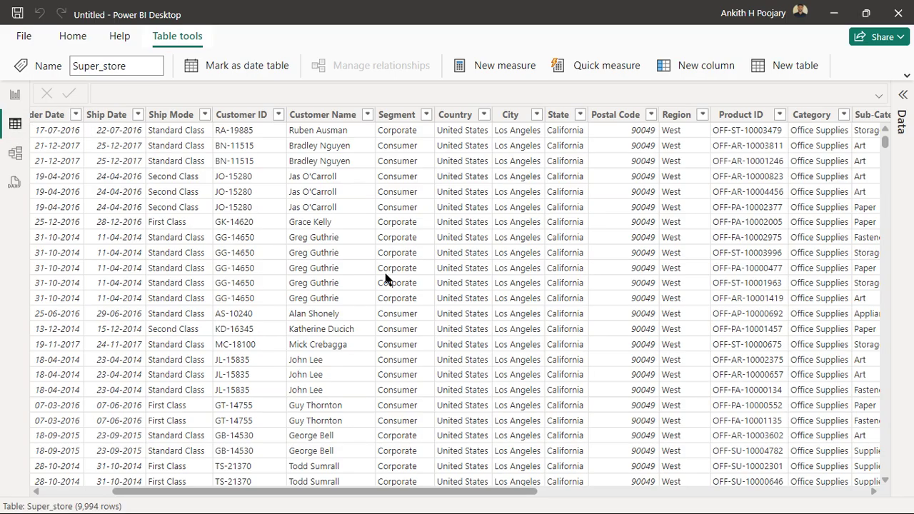
{"action": "scroll", "coordinate": [387, 279], "scroll_direction": "right", "scroll_amount": 1}
{"action": "scroll", "coordinate": [386, 278], "scroll_direction": "right", "scroll_amount": 1}
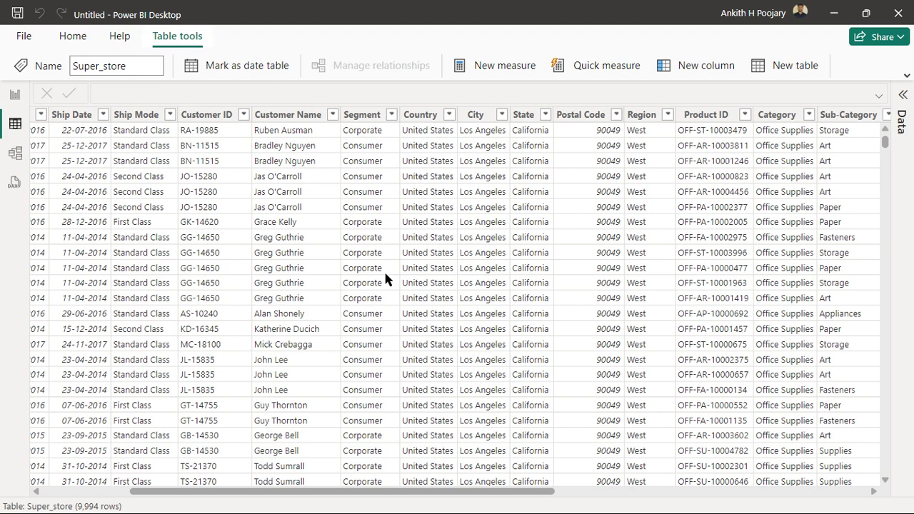
{"action": "scroll", "coordinate": [385, 274], "scroll_direction": "right", "scroll_amount": 10}
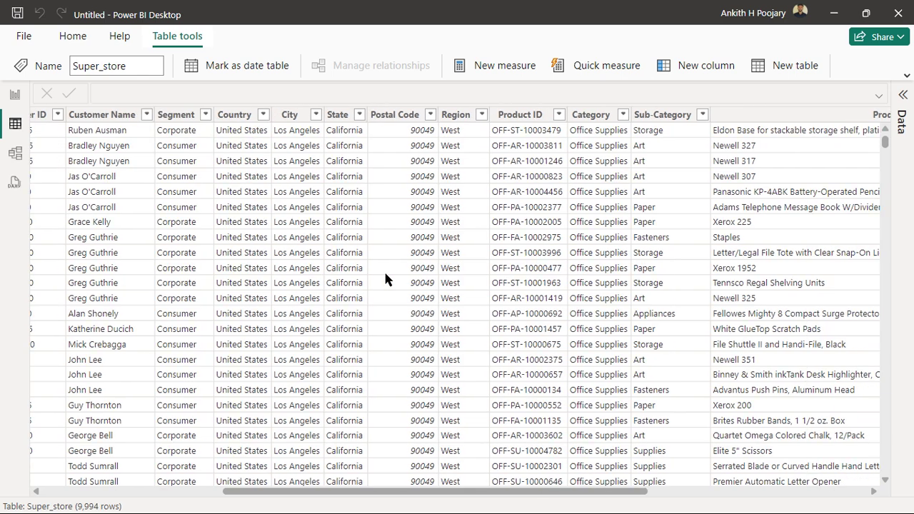
{"action": "scroll", "coordinate": [384, 279], "scroll_direction": "left", "scroll_amount": 9}
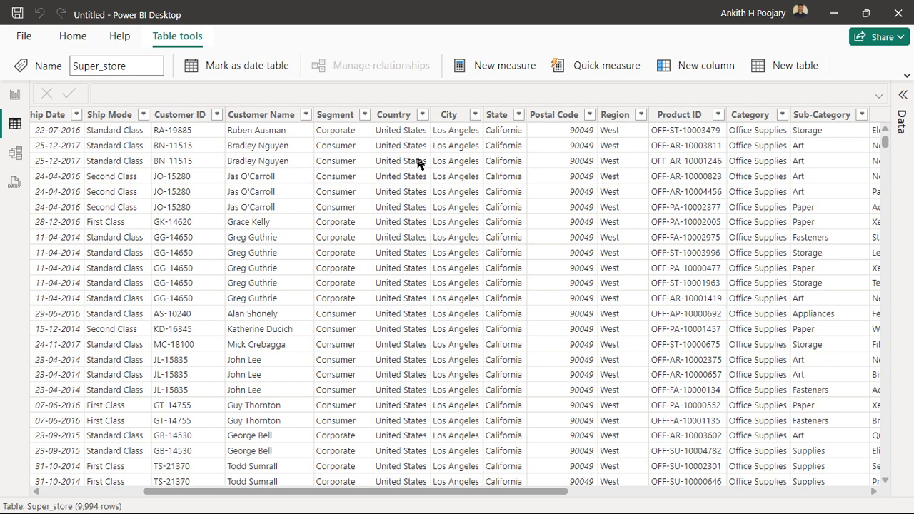
{"action": "scroll", "coordinate": [524, 167], "scroll_direction": "right", "scroll_amount": 2}
{"action": "scroll", "coordinate": [522, 167], "scroll_direction": "left", "scroll_amount": 13}
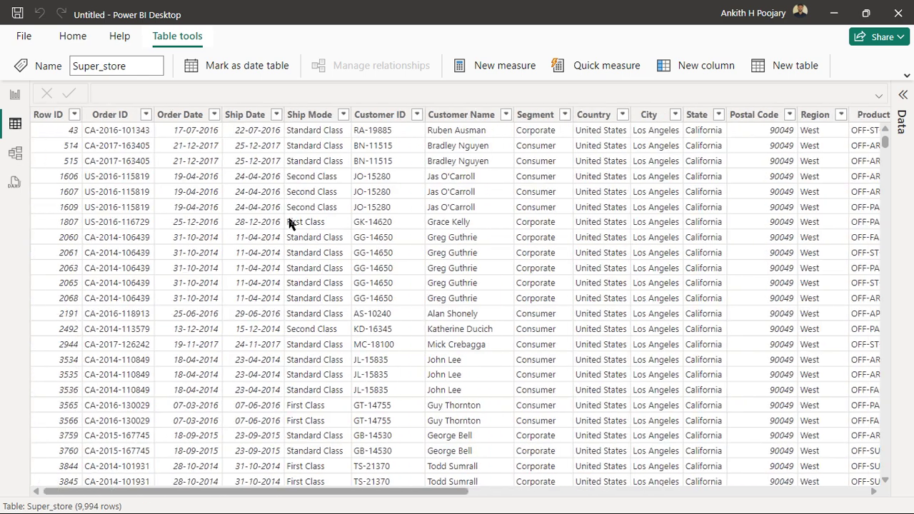
{"action": "left_click", "coordinate": [15, 98]}
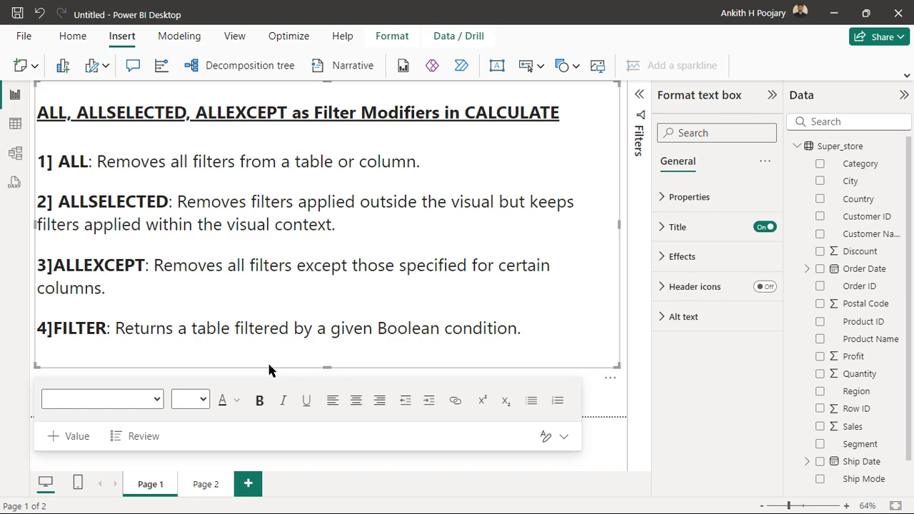
- On Page 2, create the Super_store measure 01_Total_sales = SUM(Super_store[Sales])
{"action": "left_click", "coordinate": [207, 484]}
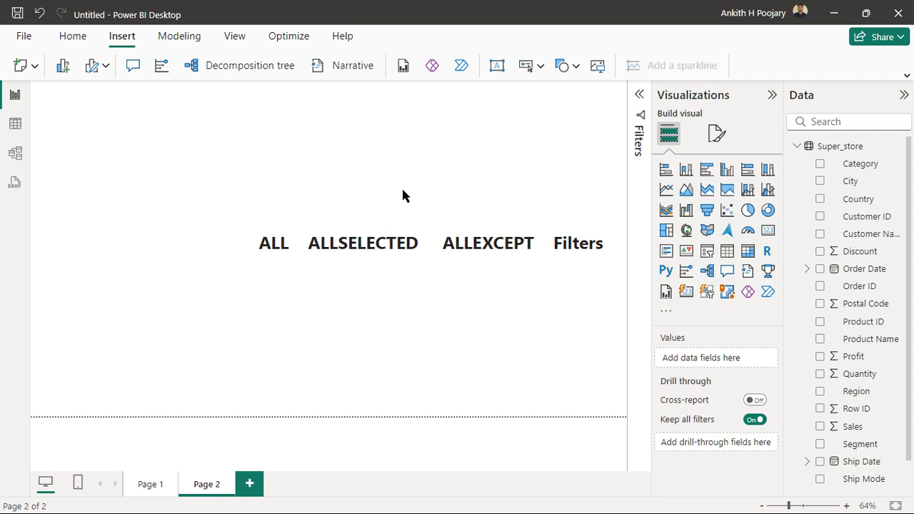
{"action": "left_click", "coordinate": [837, 150]}
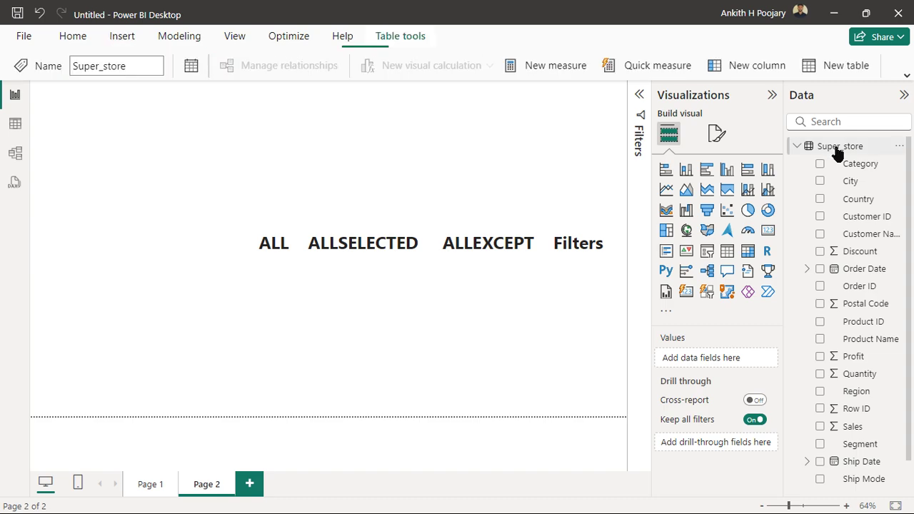
{"action": "left_click", "coordinate": [539, 66]}
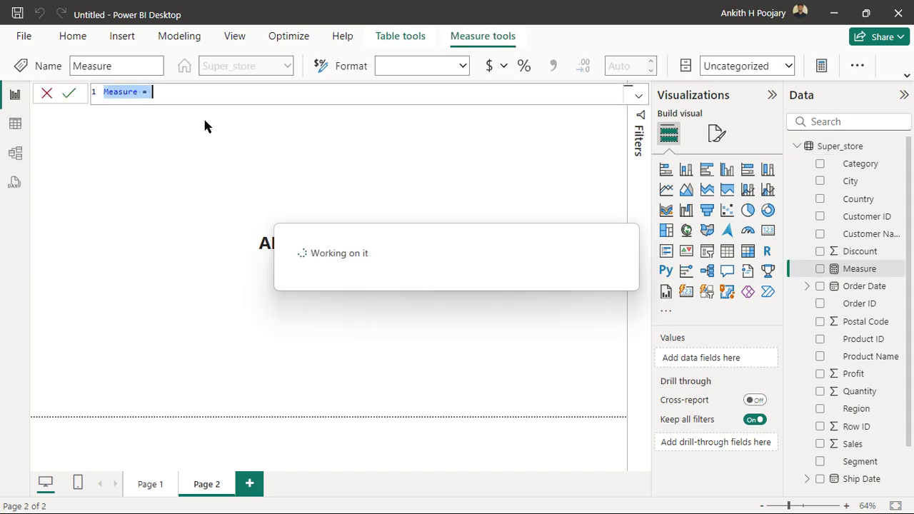
{"action": "key", "text": "BackSpace"}
{"action": "type", "text": "01_Total_"}
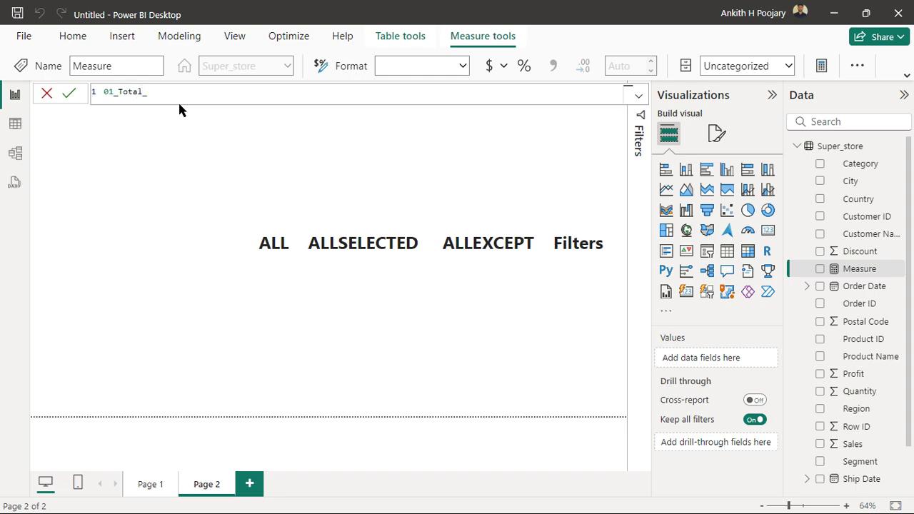
{"action": "type", "text": "sales=sum"}
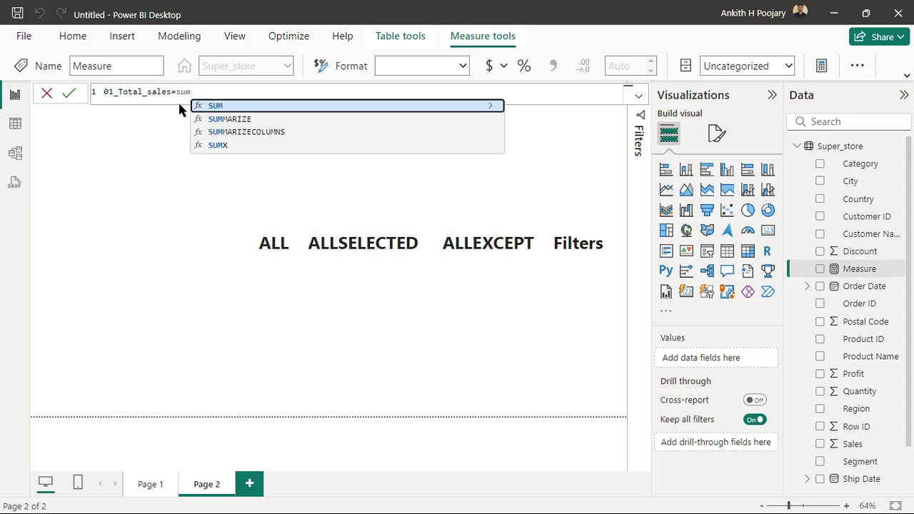
{"action": "type", "text": "("}
{"action": "type", "text": "sal"}
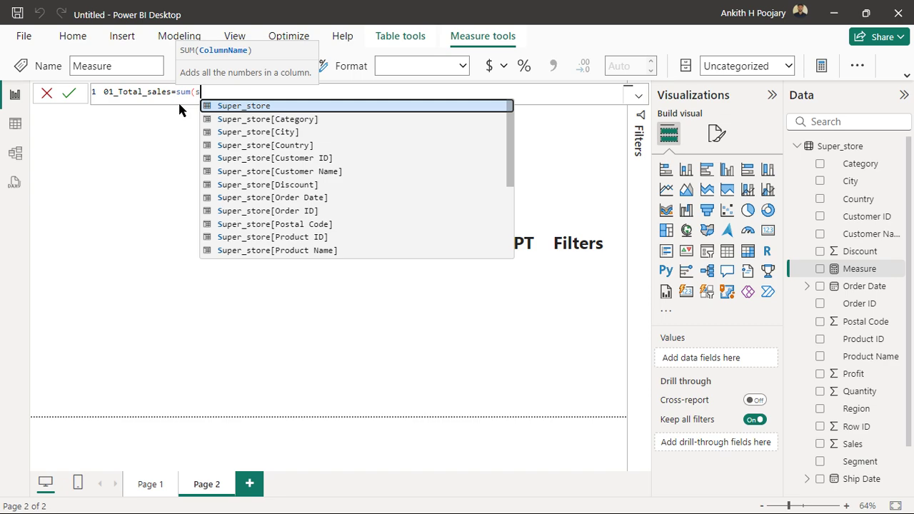
{"action": "key", "text": "Tab"}
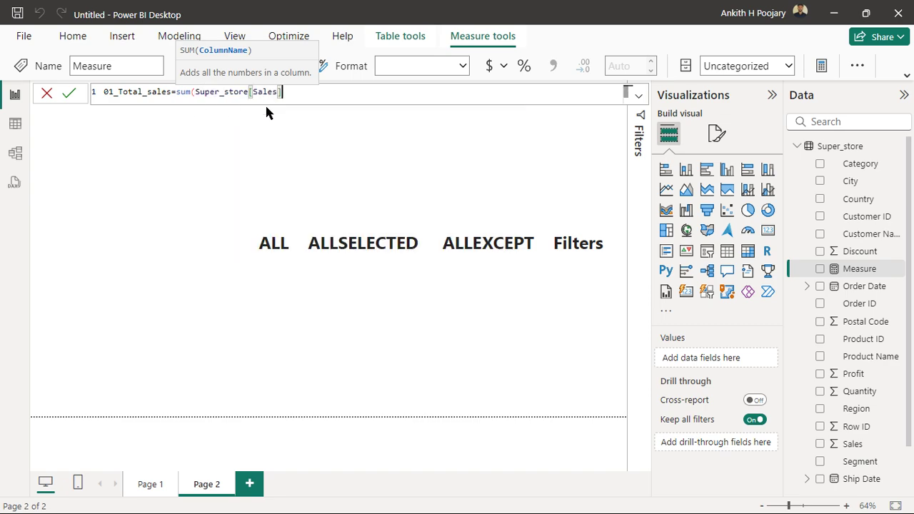
{"action": "type", "text": ")"}
{"action": "left_click", "coordinate": [69, 93]}
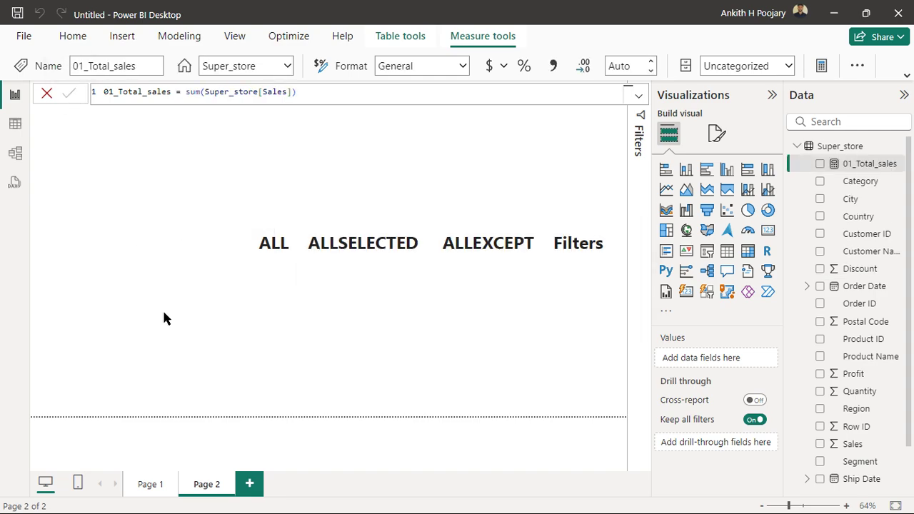
- Insert a matrix with Region in Rows, enlarge it and move it toward the page's left edge
{"action": "left_click", "coordinate": [435, 325]}
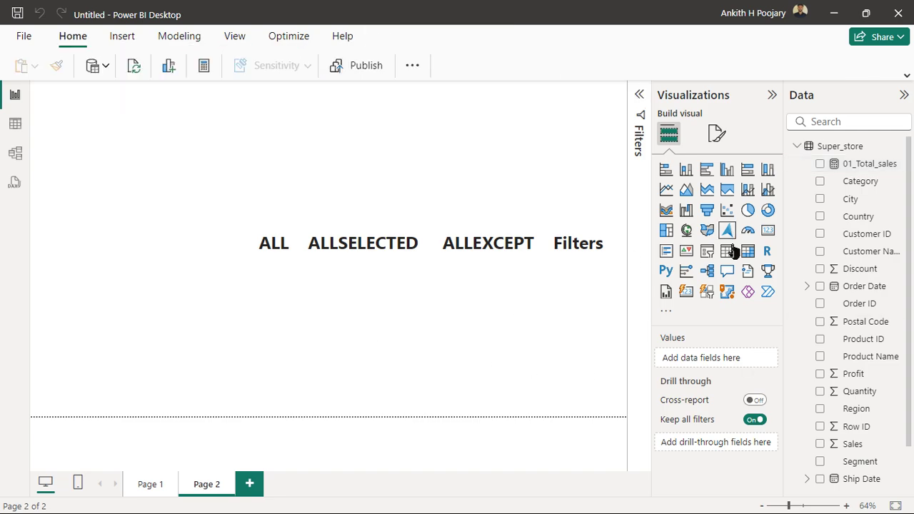
{"action": "left_click", "coordinate": [747, 252]}
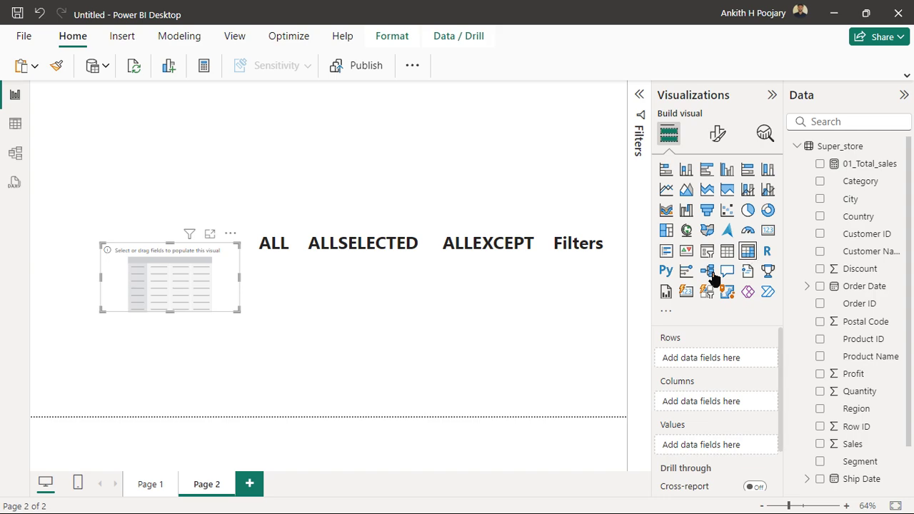
{"action": "left_click", "coordinate": [858, 397]}
{"action": "scroll", "coordinate": [859, 397], "scroll_direction": "down", "scroll_amount": 1}
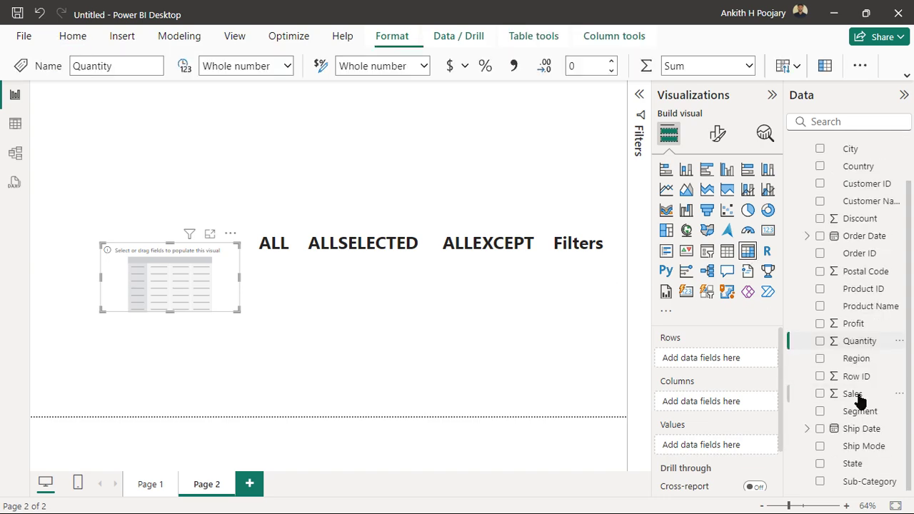
{"action": "left_click_drag", "start_coordinate": [856, 358], "coordinate": [182, 269]}
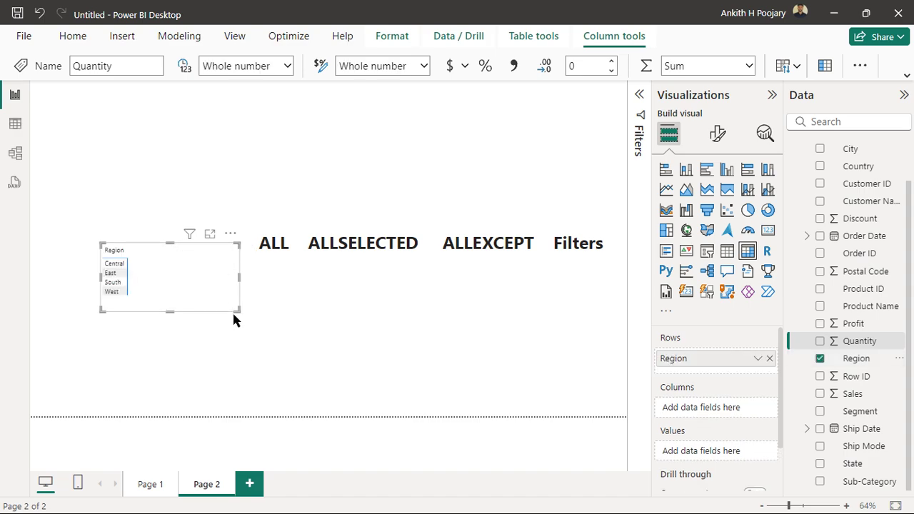
{"action": "left_click_drag", "start_coordinate": [239, 310], "coordinate": [343, 362]}
{"action": "left_click_drag", "start_coordinate": [226, 278], "coordinate": [159, 304]}
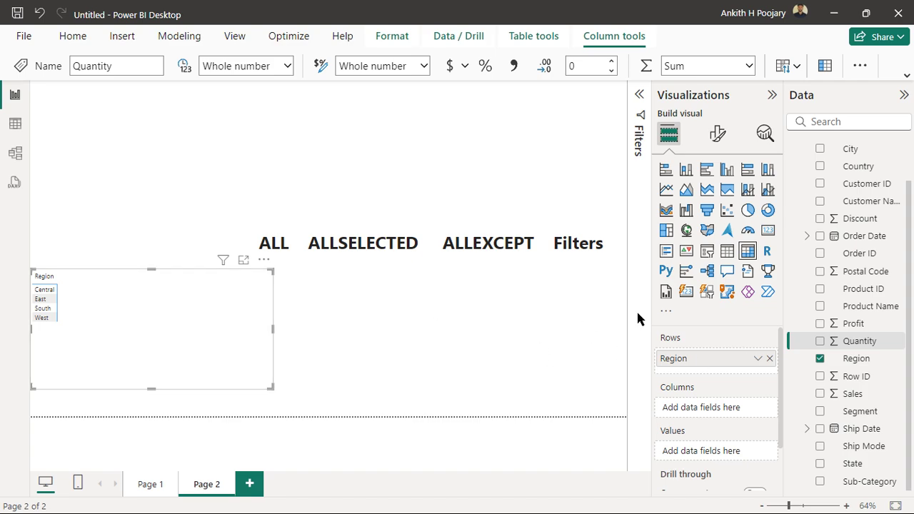
- Set the matrix column header text to size 14 and bold
{"action": "left_click", "coordinate": [714, 137]}
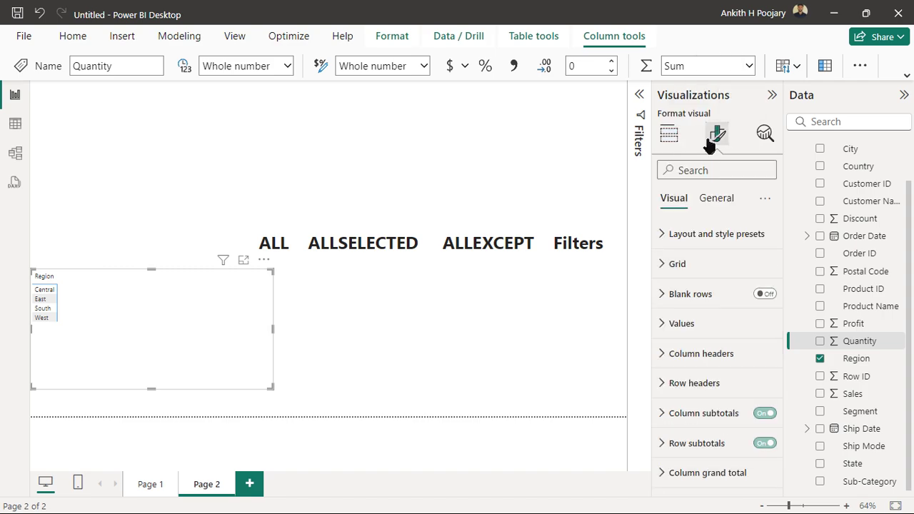
{"action": "left_click", "coordinate": [669, 361]}
{"action": "left_click", "coordinate": [765, 422]}
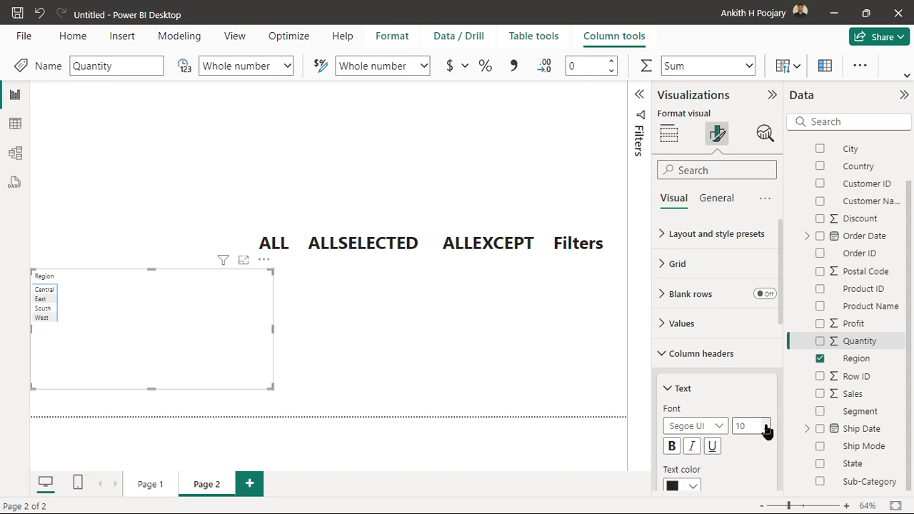
{"action": "left_click", "coordinate": [765, 422]}
{"action": "left_click", "coordinate": [765, 422]}
{"action": "left_click", "coordinate": [765, 422]}
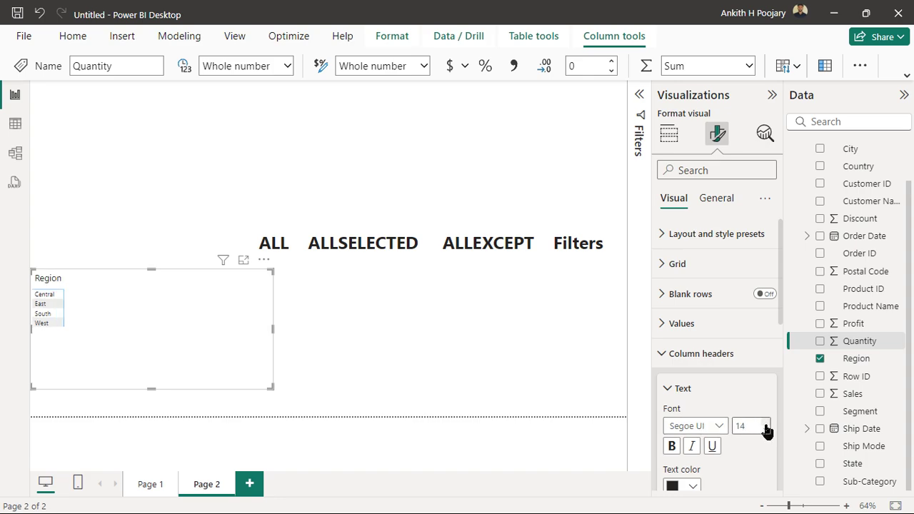
{"action": "left_click", "coordinate": [671, 447]}
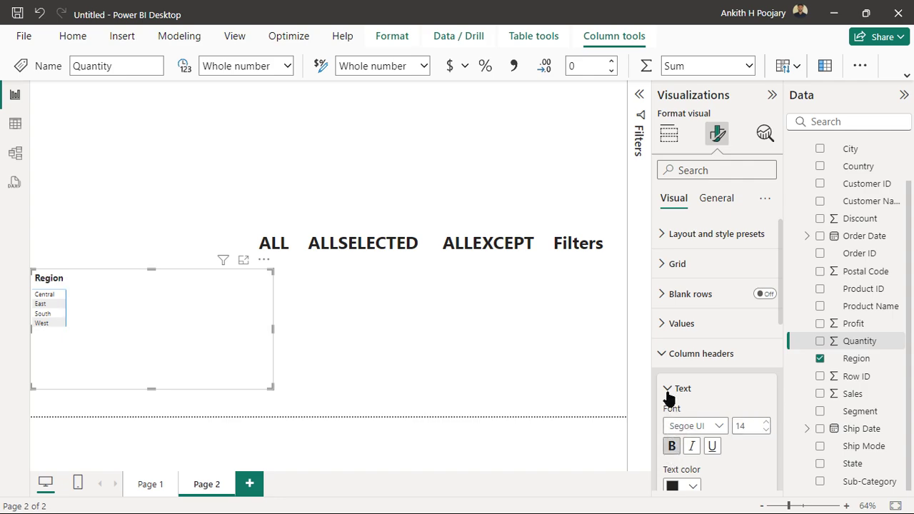
{"action": "left_click", "coordinate": [667, 388]}
- Make the region row header labels bold at text size 17
{"action": "scroll", "coordinate": [663, 392], "scroll_direction": "down", "scroll_amount": 1}
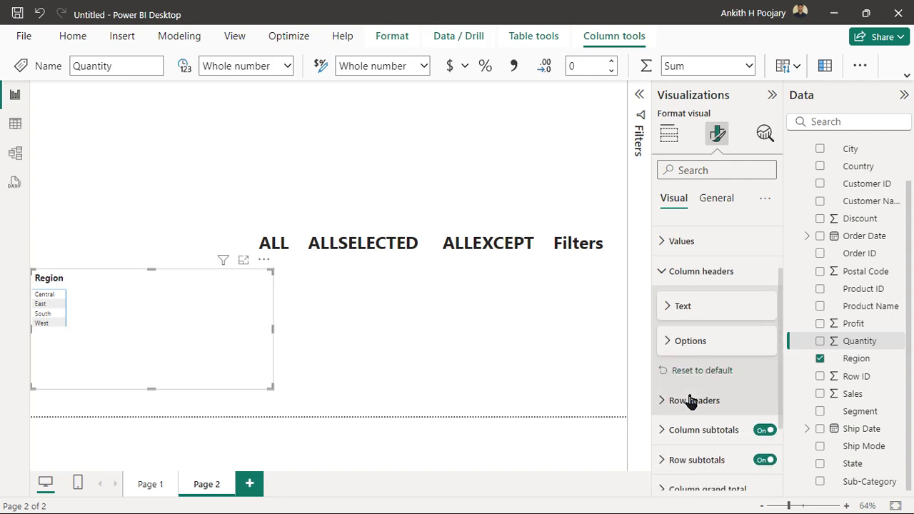
{"action": "scroll", "coordinate": [675, 404], "scroll_direction": "down", "scroll_amount": 1}
{"action": "left_click", "coordinate": [664, 374]}
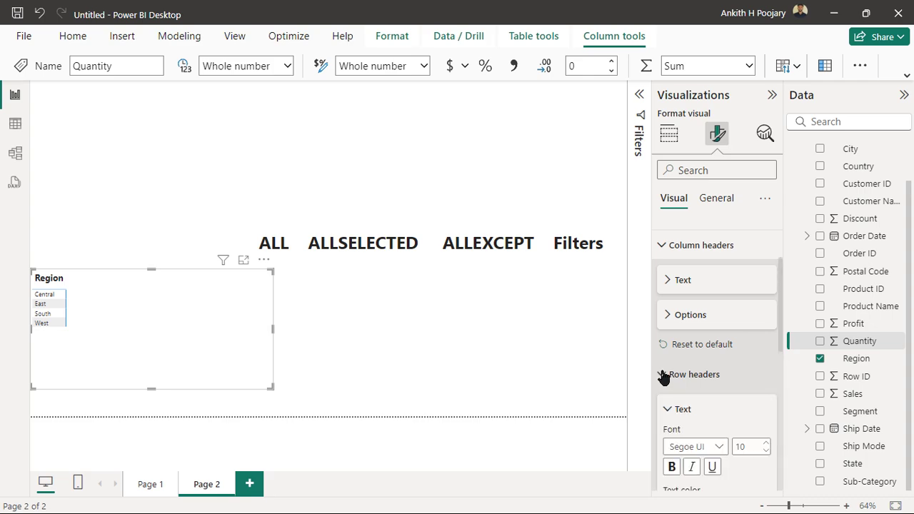
{"action": "scroll", "coordinate": [663, 377], "scroll_direction": "down", "scroll_amount": 2}
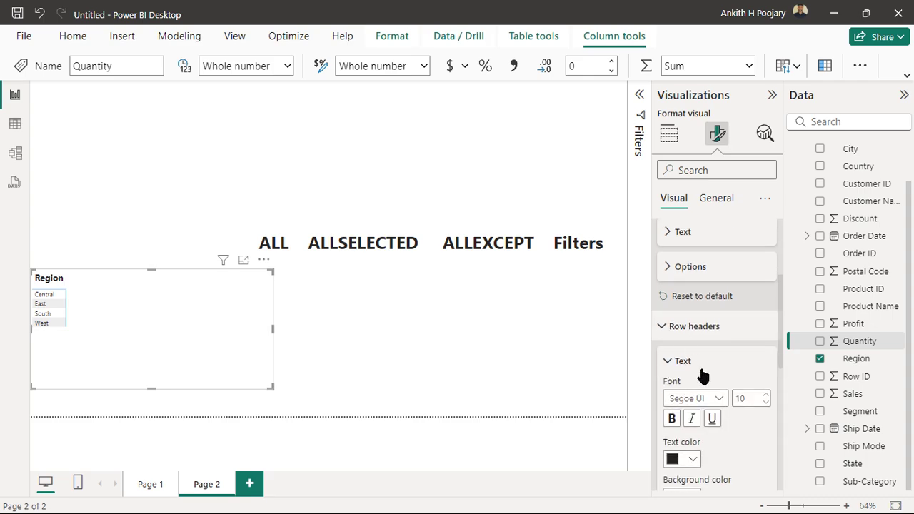
{"action": "left_click", "coordinate": [764, 395]}
{"action": "left_click", "coordinate": [764, 395]}
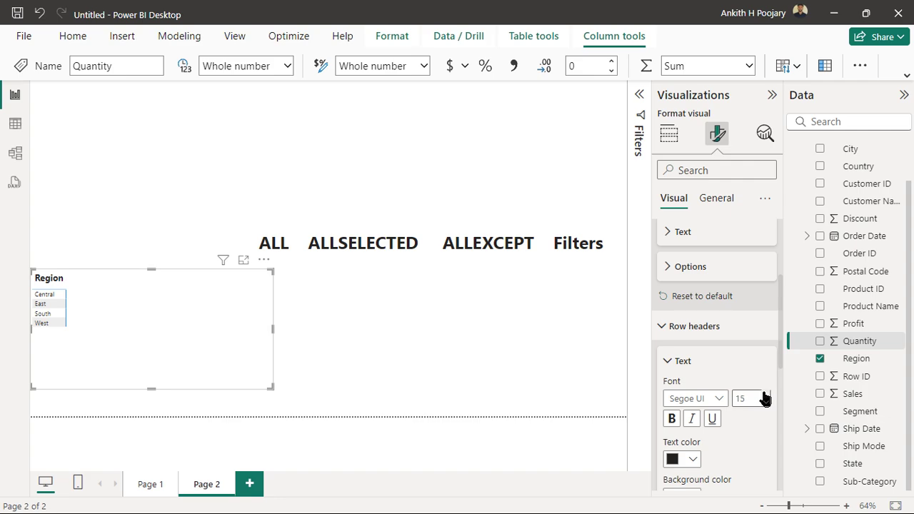
{"action": "left_click", "coordinate": [670, 423]}
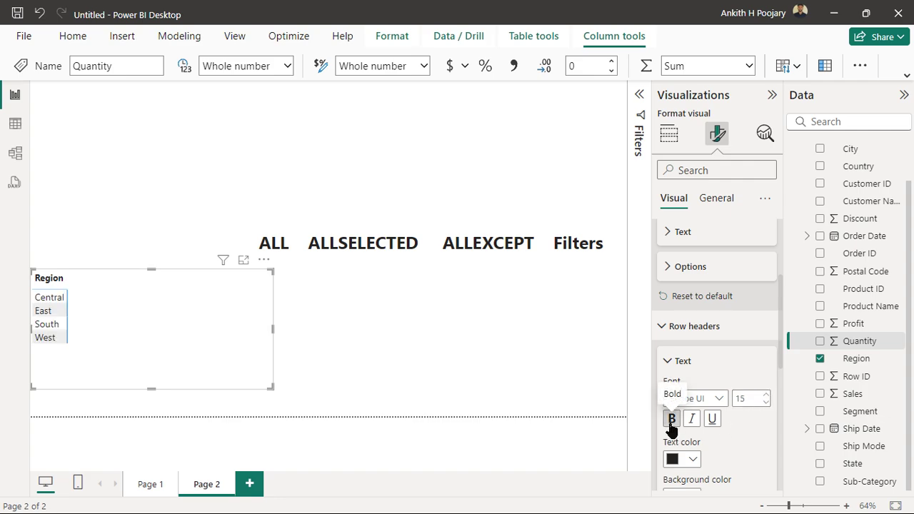
{"action": "left_click", "coordinate": [765, 394]}
{"action": "left_click", "coordinate": [764, 395]}
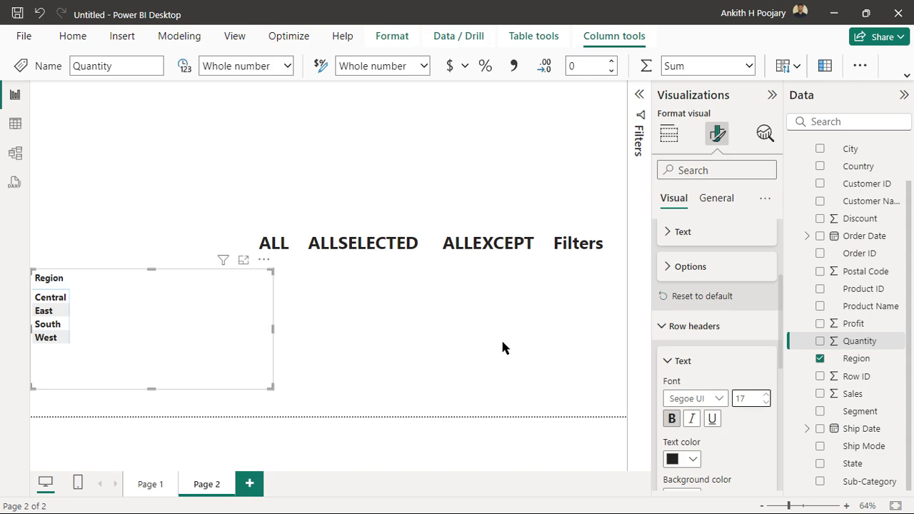
{"action": "left_click", "coordinate": [215, 333]}
{"action": "scroll", "coordinate": [857, 199], "scroll_direction": "up", "scroll_amount": 2}
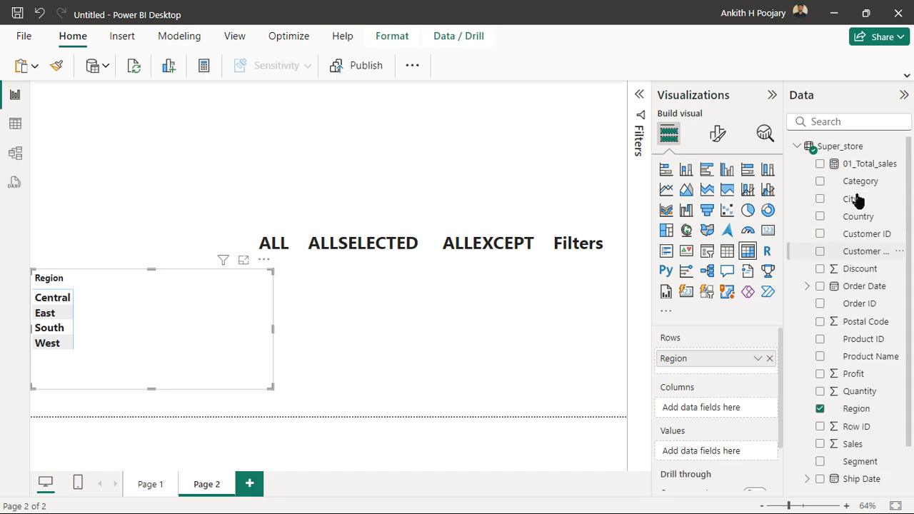
- Add 01_Total_sales to the Region matrix and raise its values font size to 16
{"action": "left_click_drag", "start_coordinate": [860, 164], "coordinate": [142, 287]}
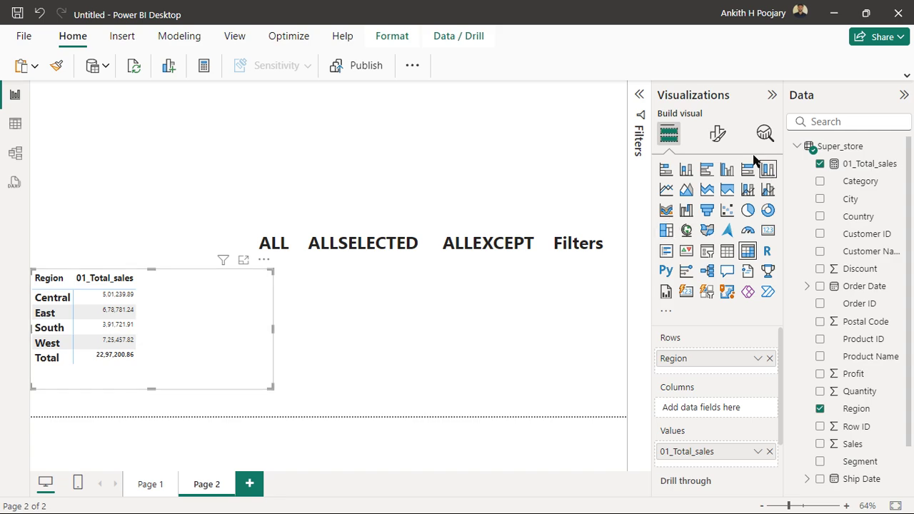
{"action": "left_click", "coordinate": [717, 134]}
{"action": "scroll", "coordinate": [695, 306], "scroll_direction": "down", "scroll_amount": 3}
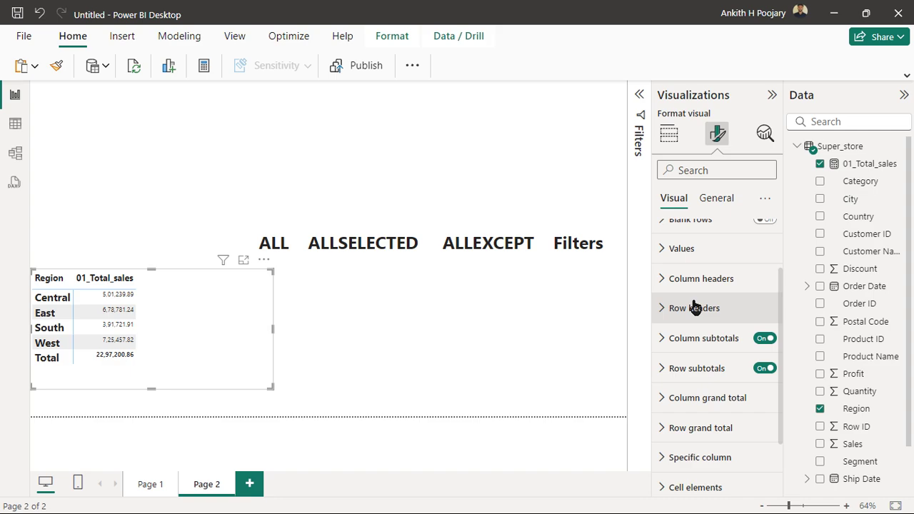
{"action": "left_click", "coordinate": [660, 247]}
{"action": "left_click", "coordinate": [766, 317]}
{"action": "left_click", "coordinate": [766, 316]}
{"action": "left_click", "coordinate": [766, 316]}
{"action": "left_click", "coordinate": [766, 316]}
{"action": "left_click", "coordinate": [766, 316]}
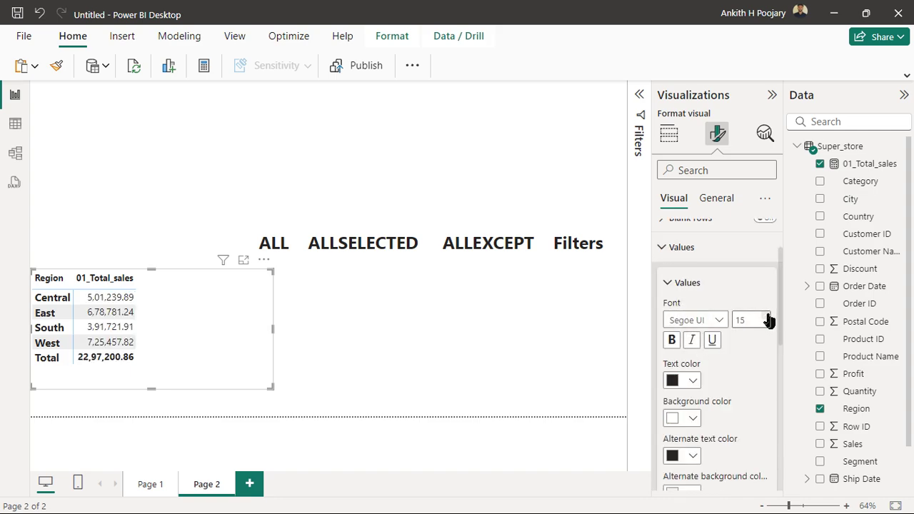
{"action": "left_click", "coordinate": [766, 316]}
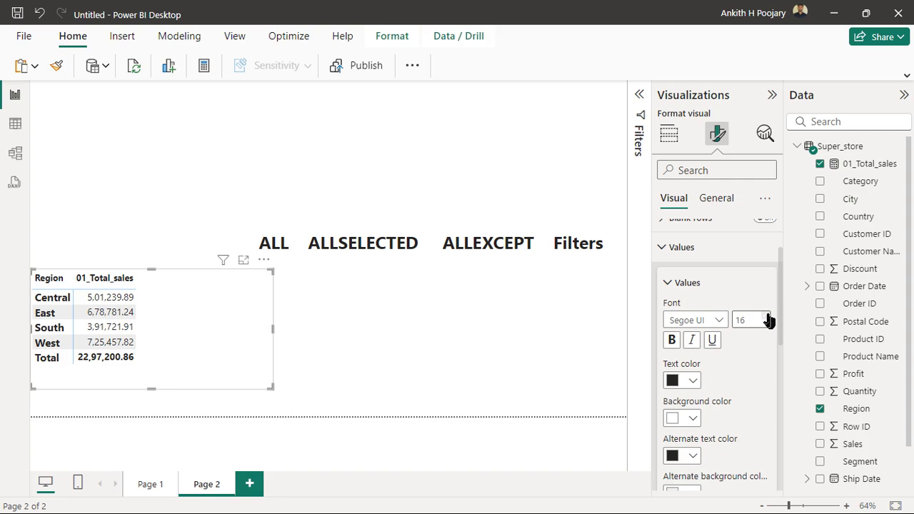
- Preview the Region sales table, then shift it slightly to the right
{"action": "left_click", "coordinate": [477, 335]}
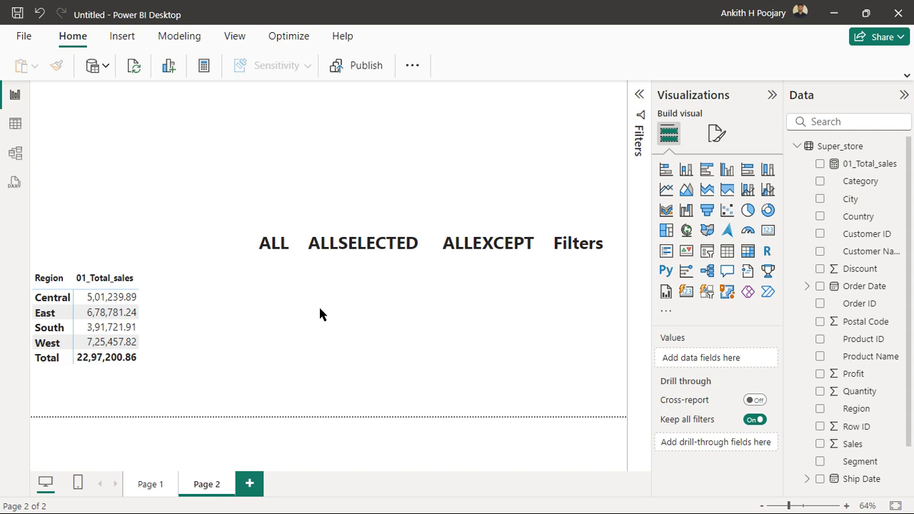
{"action": "left_click", "coordinate": [200, 319]}
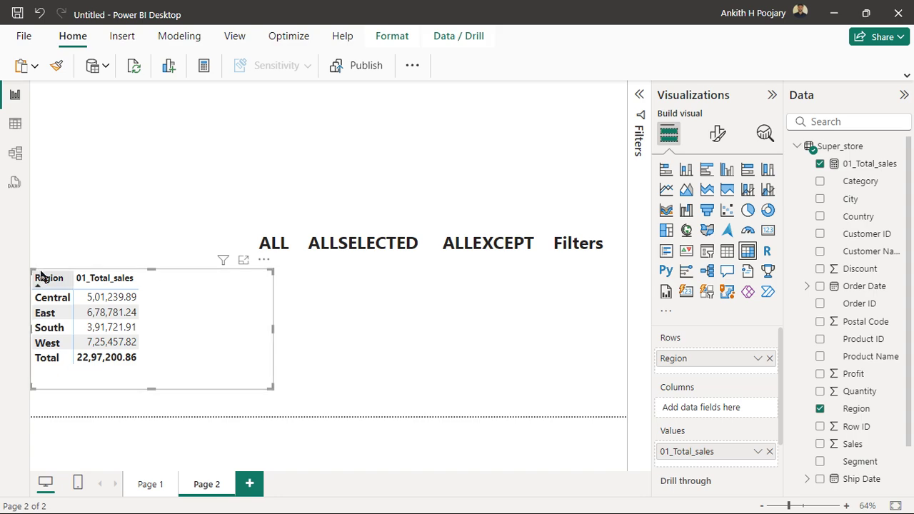
{"action": "left_click", "coordinate": [298, 357]}
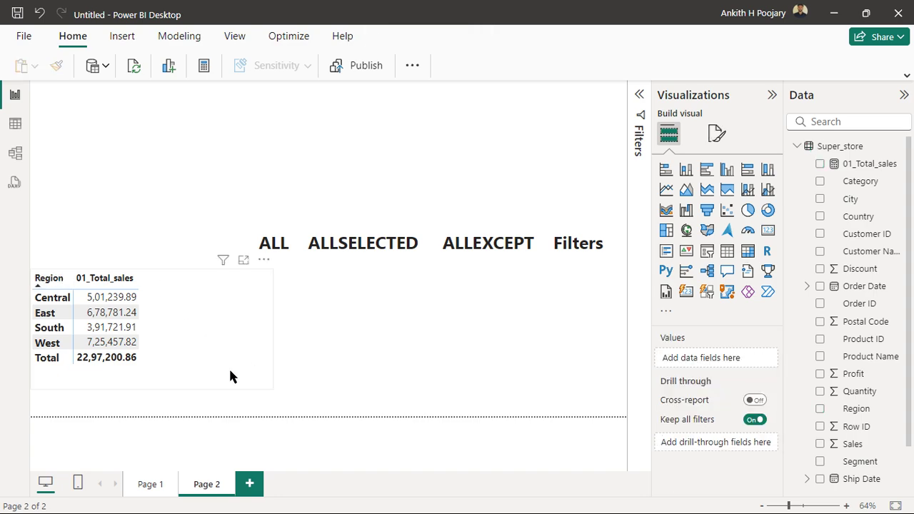
{"action": "left_click", "coordinate": [174, 310]}
{"action": "left_click", "coordinate": [161, 266]}
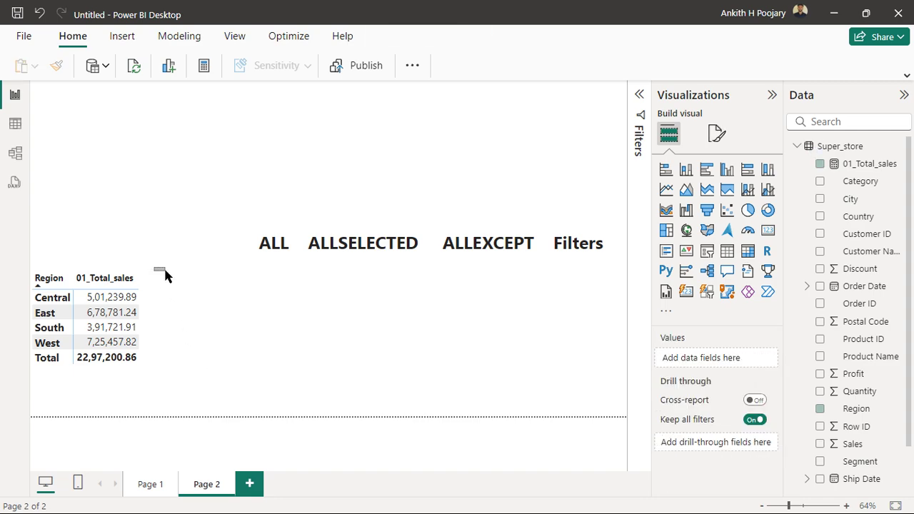
{"action": "left_click", "coordinate": [175, 295]}
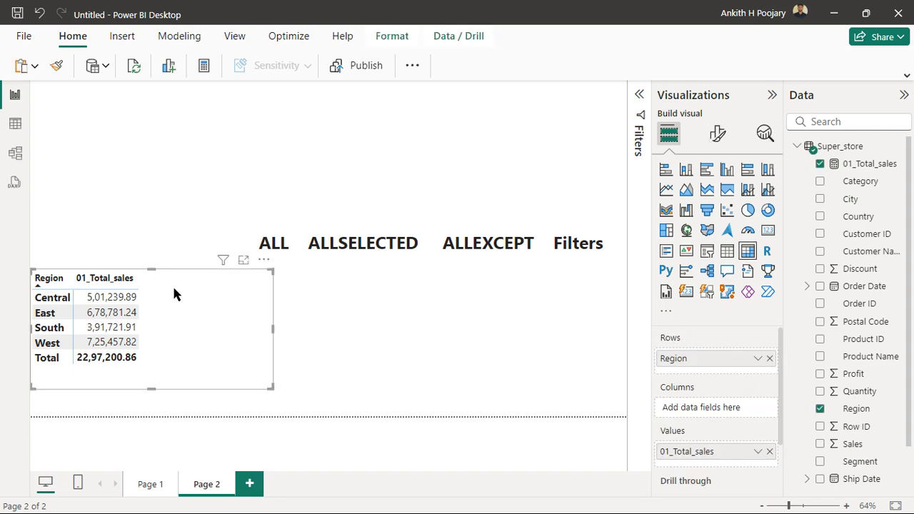
{"action": "left_click_drag", "start_coordinate": [169, 387], "coordinate": [240, 384]}
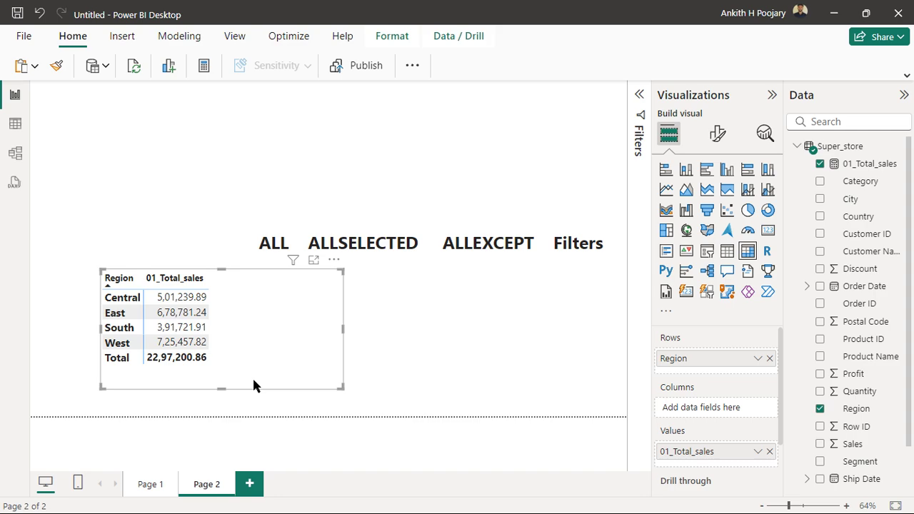
- Undo the accidental conversion of the Region table into a card
{"action": "left_click", "coordinate": [765, 231]}
{"action": "key", "text": "ctrl+z"}
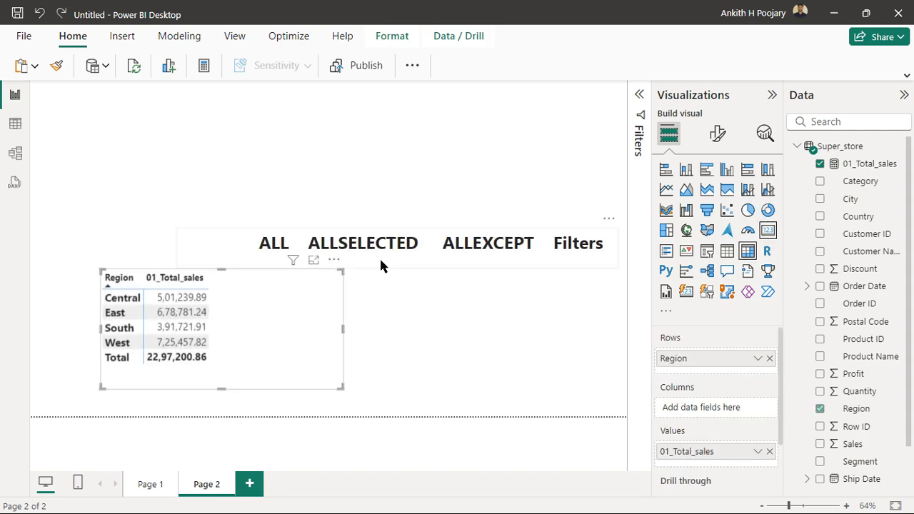
{"action": "left_click", "coordinate": [237, 226]}
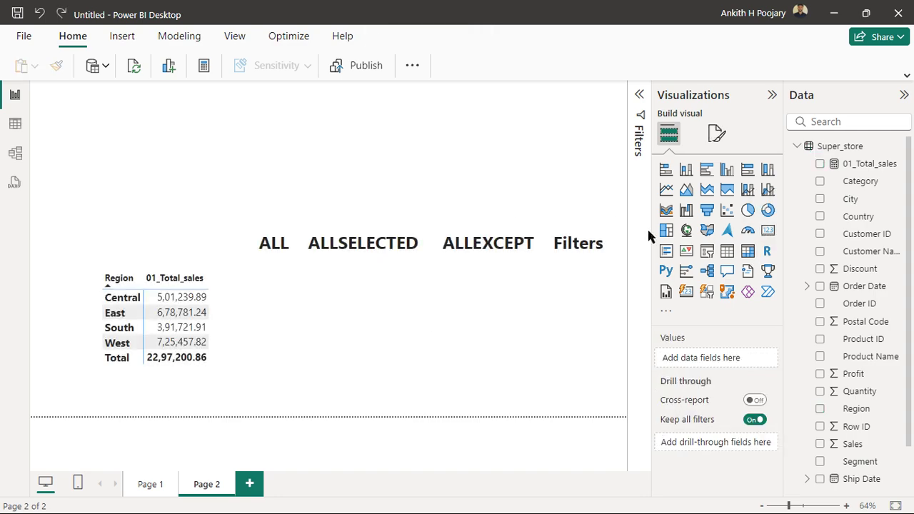
- Add a compact card at the top showing 01_Total_sales as 2.30M
{"action": "left_click", "coordinate": [768, 231]}
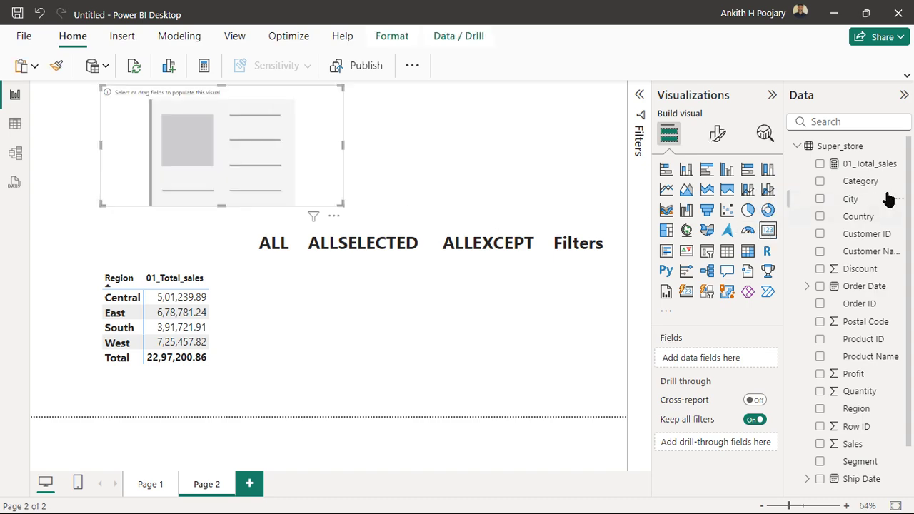
{"action": "left_click_drag", "start_coordinate": [862, 170], "coordinate": [292, 144]}
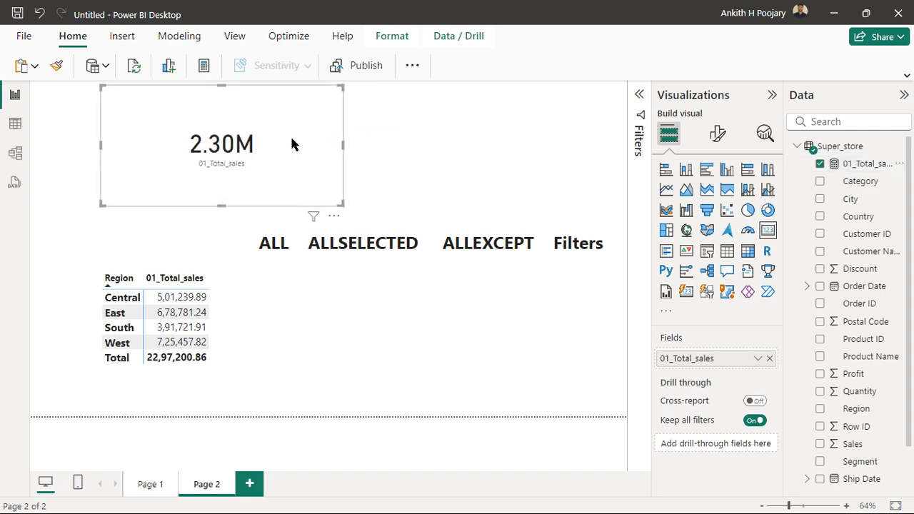
{"action": "left_click_drag", "start_coordinate": [102, 199], "coordinate": [203, 183]}
{"action": "left_click", "coordinate": [718, 134]}
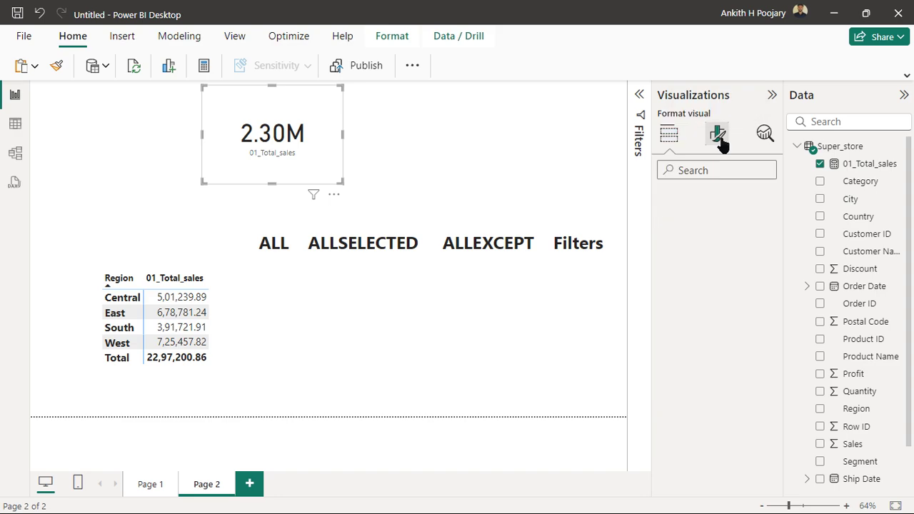
{"action": "left_click", "coordinate": [669, 133]}
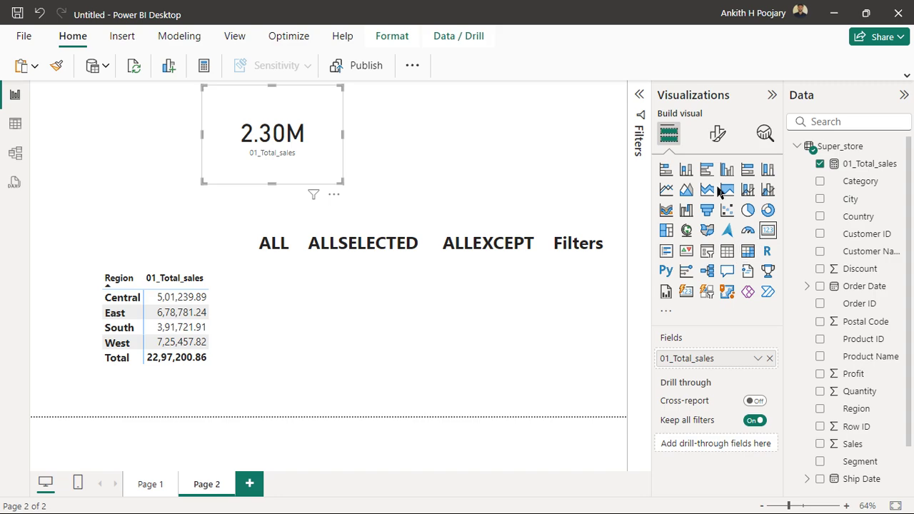
{"action": "left_click", "coordinate": [720, 141]}
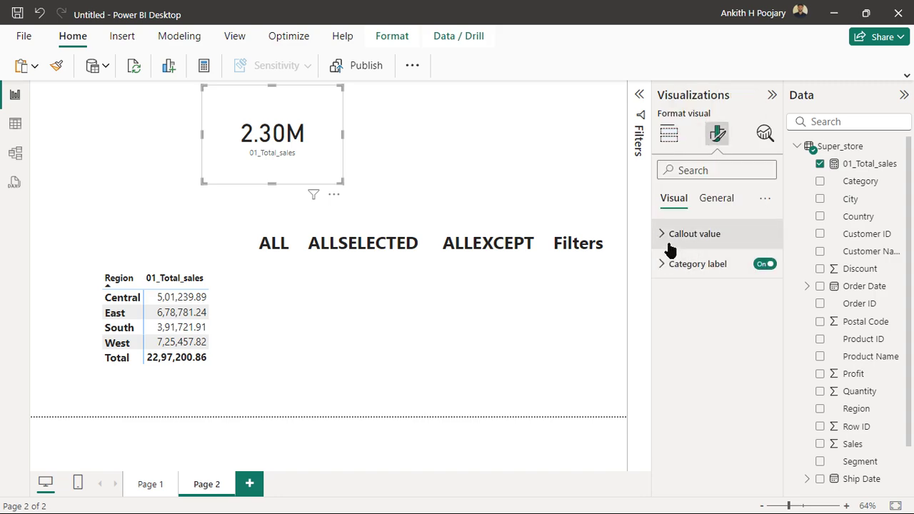
- Set the card's callout display units to None to show 22,97,200.86
{"action": "left_click", "coordinate": [666, 236]}
{"action": "scroll", "coordinate": [685, 310], "scroll_direction": "down", "scroll_amount": 1}
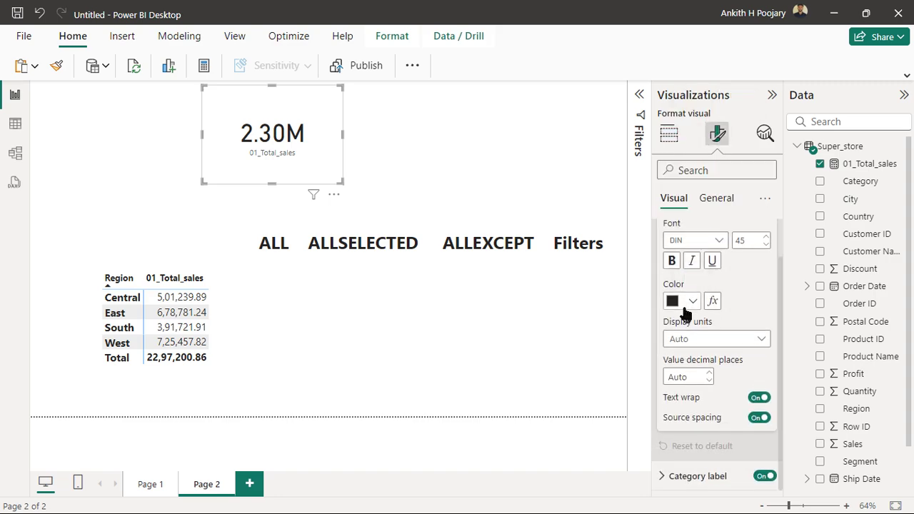
{"action": "left_click", "coordinate": [764, 341]}
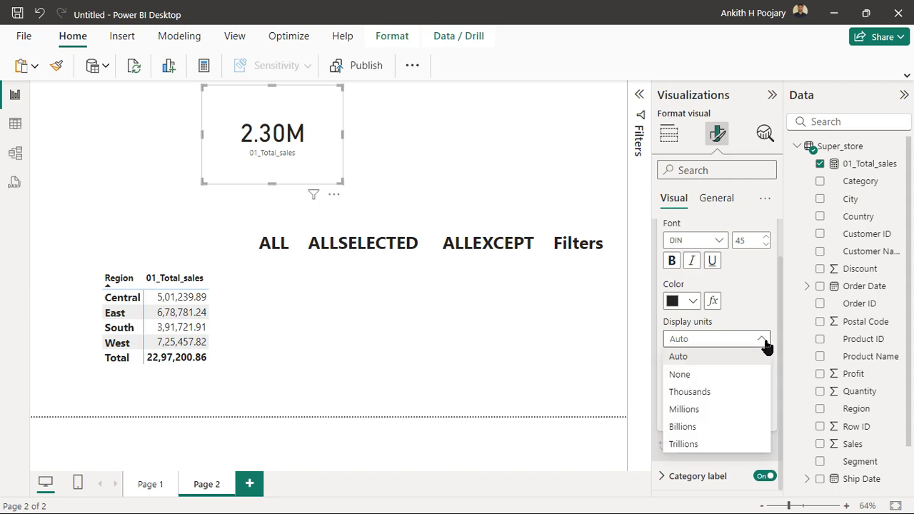
{"action": "left_click", "coordinate": [683, 370]}
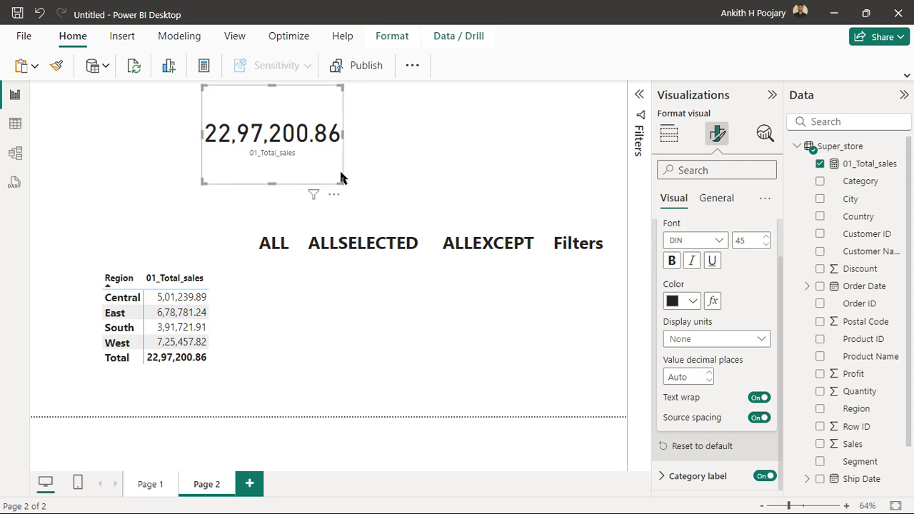
- Lower the callout font to 26 and place the card above the table beside the ALL heading
{"action": "left_click_drag", "start_coordinate": [342, 180], "coordinate": [326, 178]}
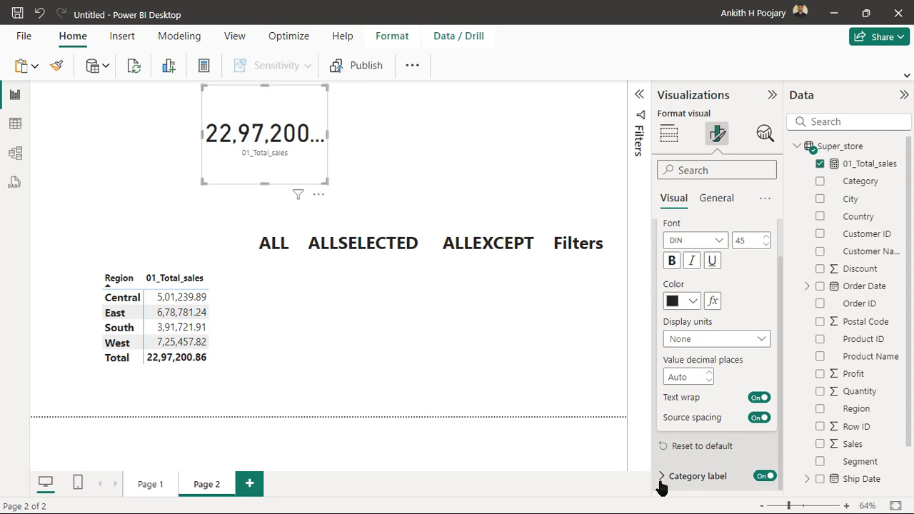
{"action": "scroll", "coordinate": [706, 312], "scroll_direction": "up", "scroll_amount": 1}
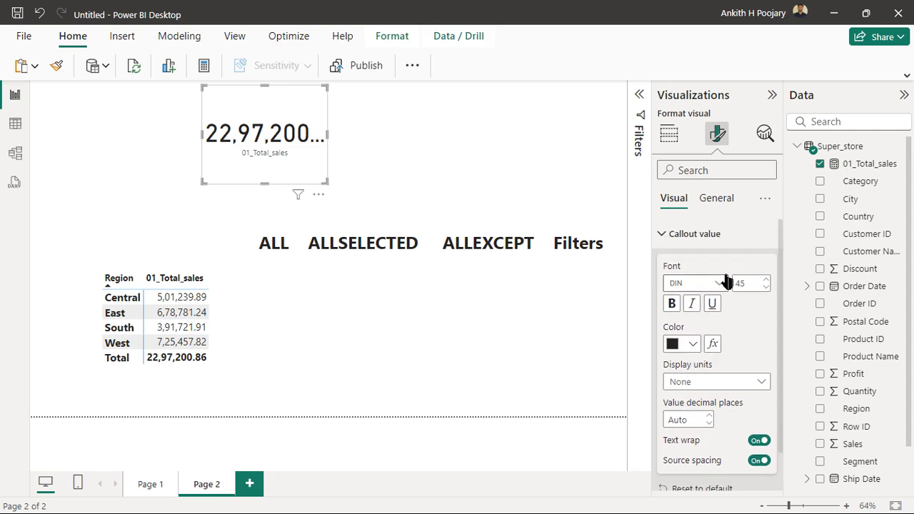
{"action": "left_click", "coordinate": [763, 286]}
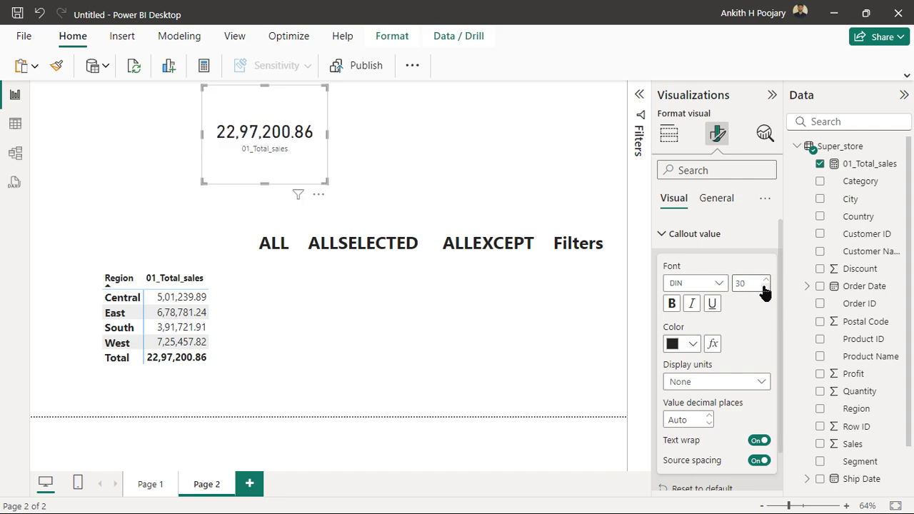
{"action": "left_click_drag", "start_coordinate": [265, 182], "coordinate": [265, 169]}
{"action": "left_click_drag", "start_coordinate": [261, 85], "coordinate": [190, 206]}
{"action": "left_click", "coordinate": [251, 318]}
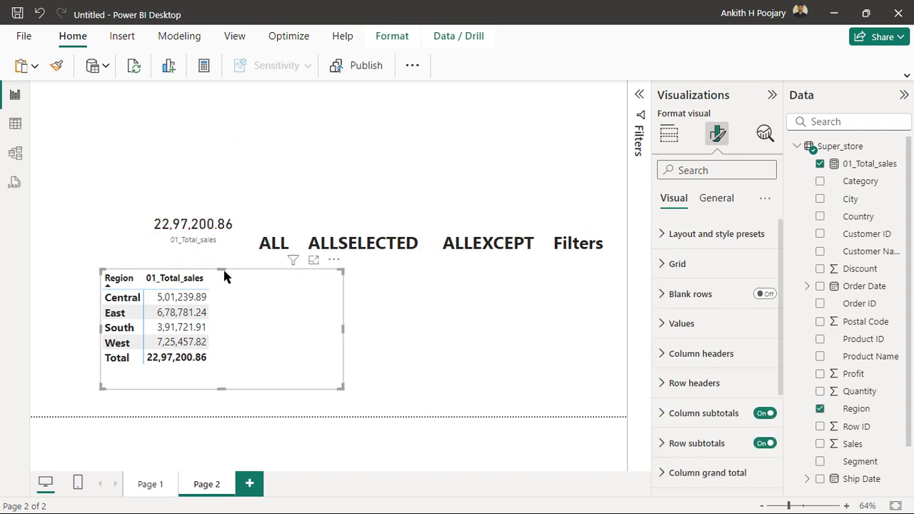
{"action": "left_click_drag", "start_coordinate": [214, 225], "coordinate": [212, 212]}
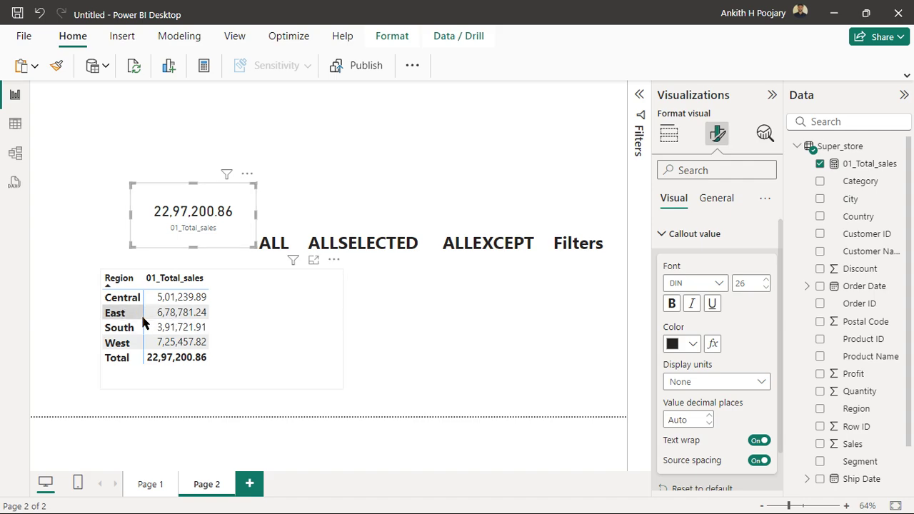
{"action": "left_click", "coordinate": [274, 315]}
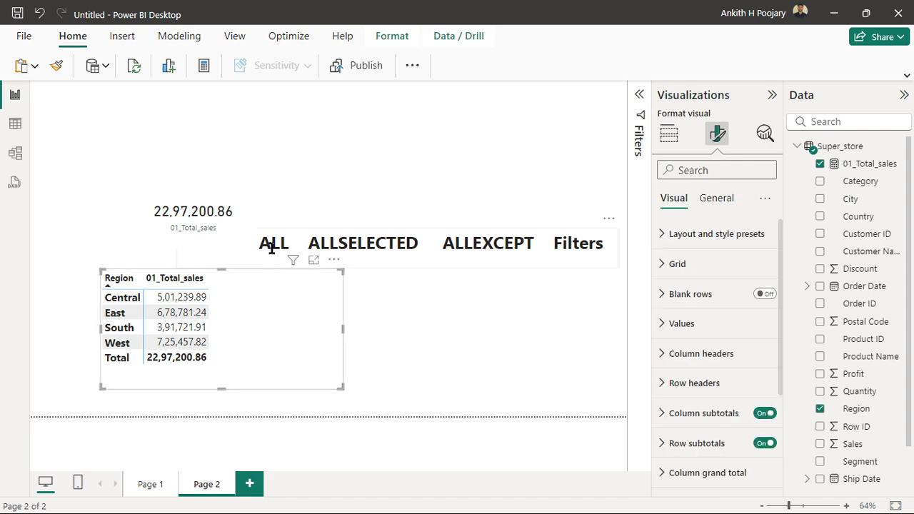
- Start a new Super_store measure named 02_Total_All_sales using CALCULATE
{"action": "left_click", "coordinate": [857, 146]}
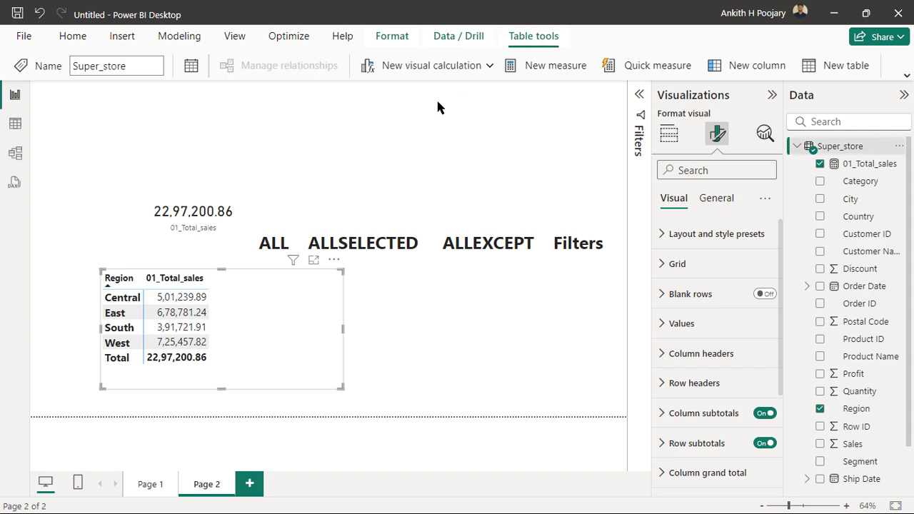
{"action": "left_click", "coordinate": [559, 69]}
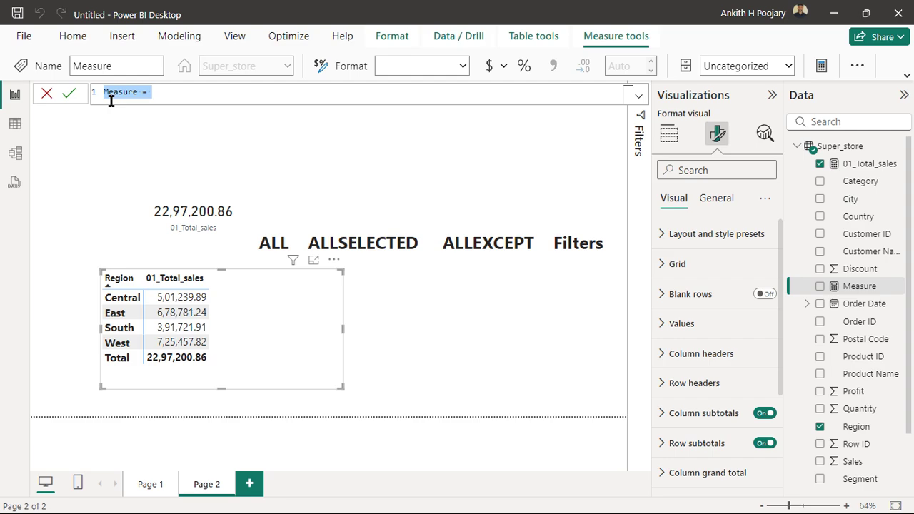
{"action": "type", "text": "0"}
{"action": "type", "text": "2_Ta"}
{"action": "type", "text": "ot"}
{"action": "type", "text": "al_A"}
{"action": "key", "text": "BackSpace"}
{"action": "type", "text": "All_sales="}
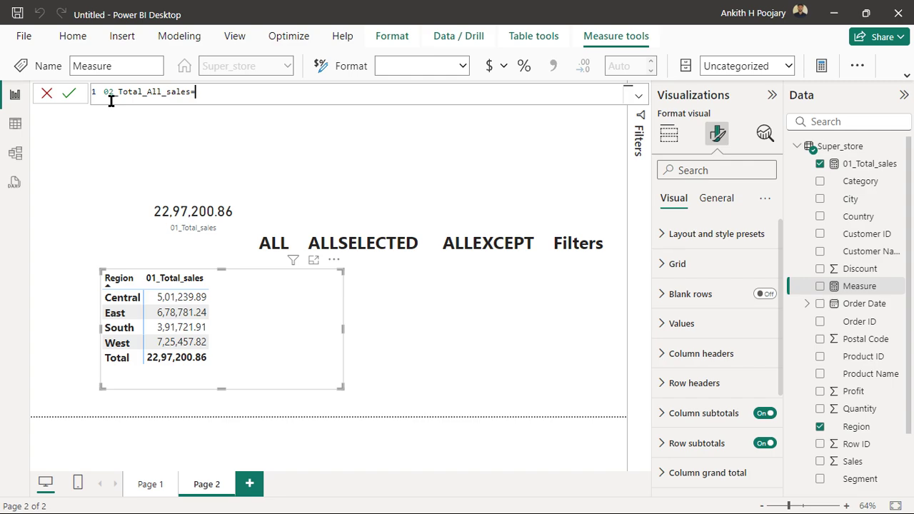
{"action": "type", "text": "calcu"}
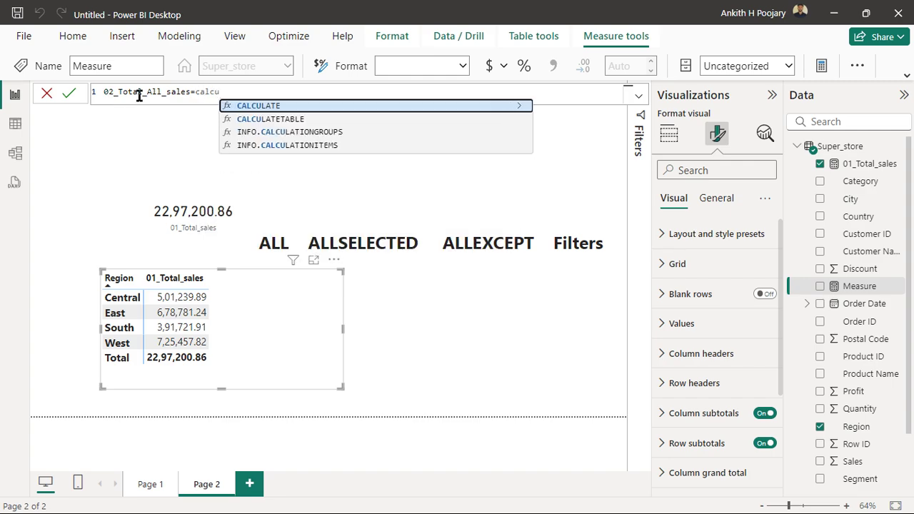
{"action": "left_click", "coordinate": [256, 105]}
- Complete it as CALCULATE(sum(Super_store[Sales]),all(Super_store)) and commit the measure
{"action": "type", "text": "su"}
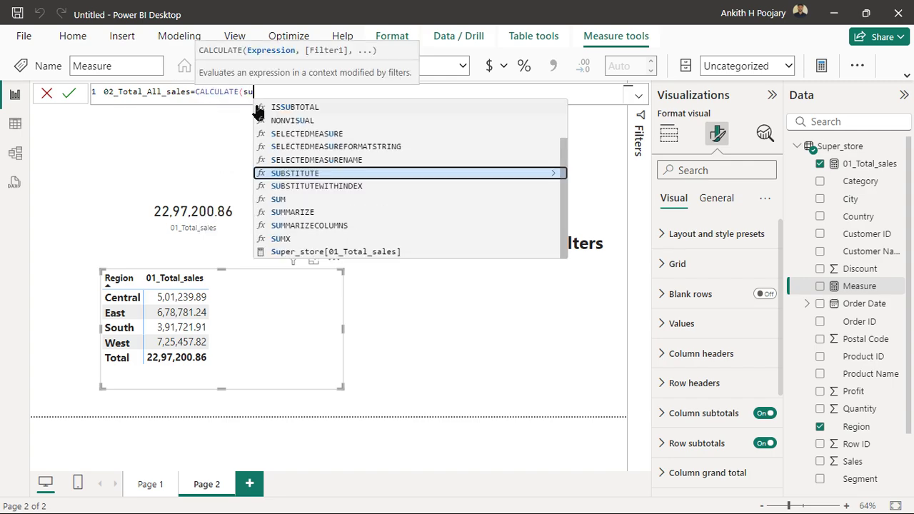
{"action": "type", "text": "m("}
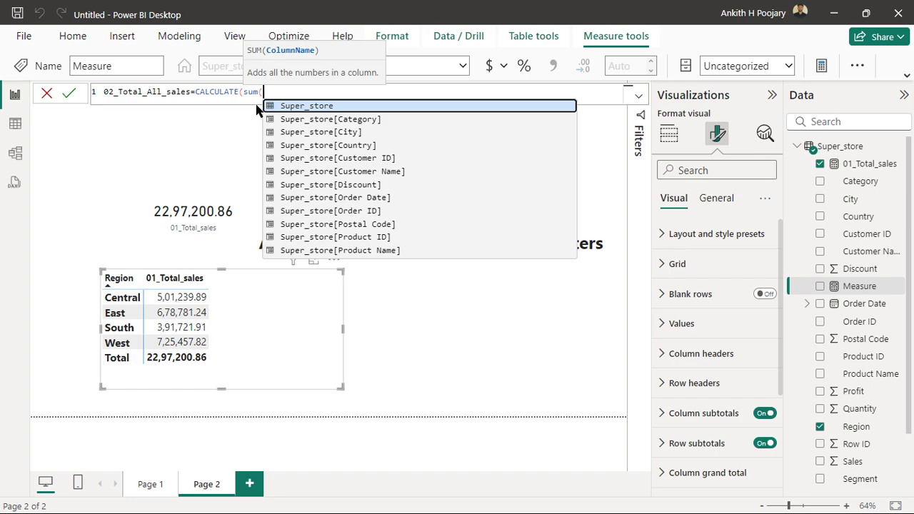
{"action": "type", "text": "sa"}
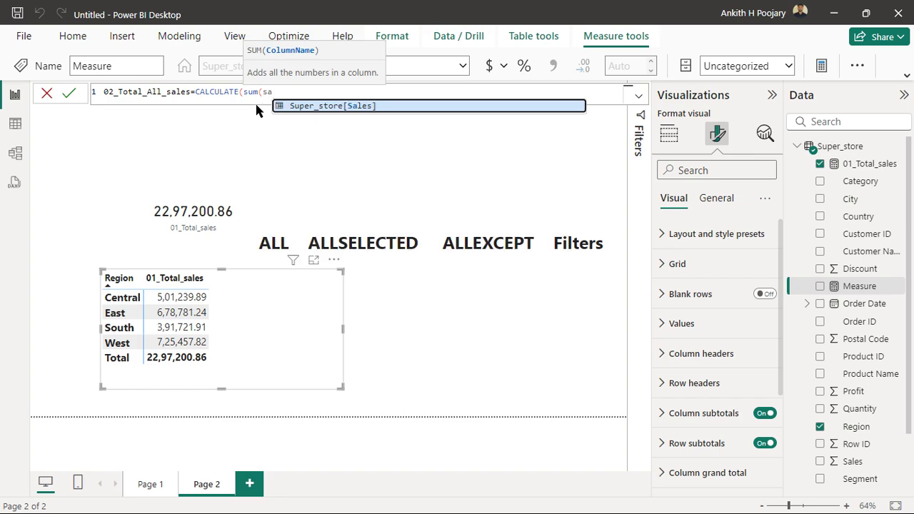
{"action": "left_click", "coordinate": [331, 106]}
{"action": "type", "text": "),"}
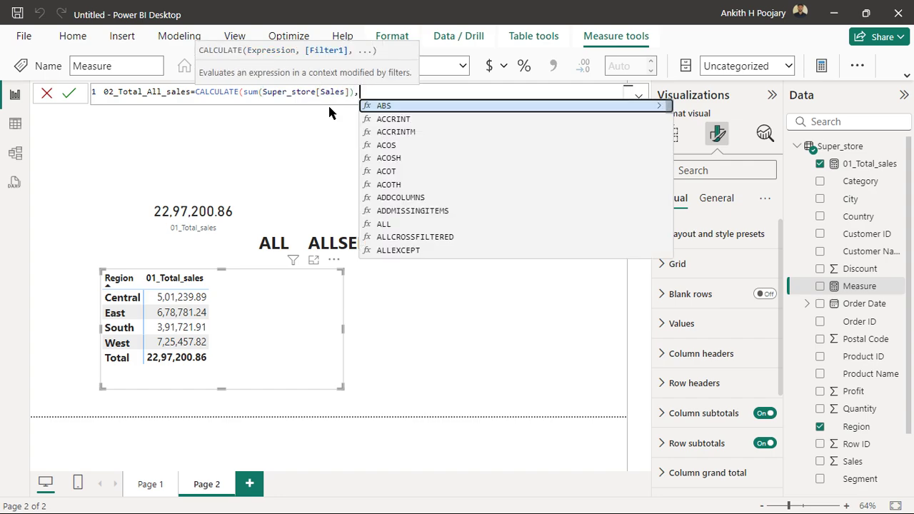
{"action": "type", "text": "all("}
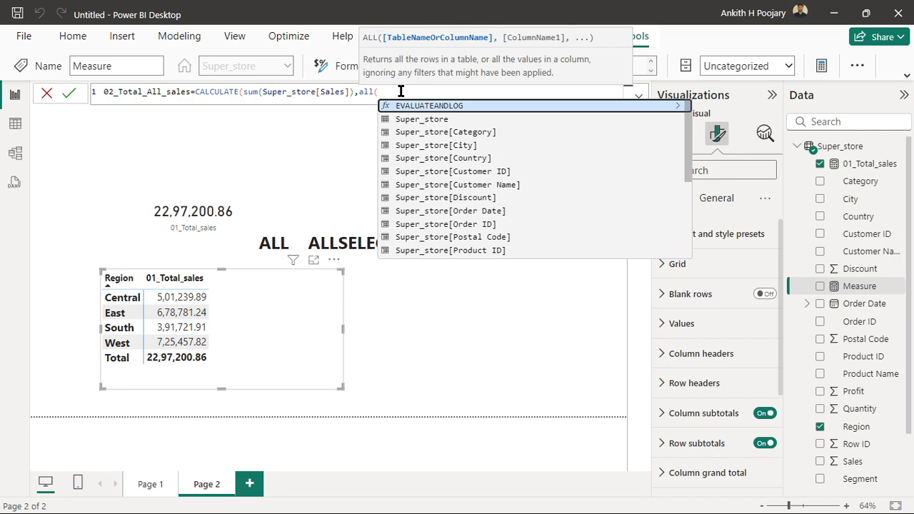
{"action": "type", "text": "sup"}
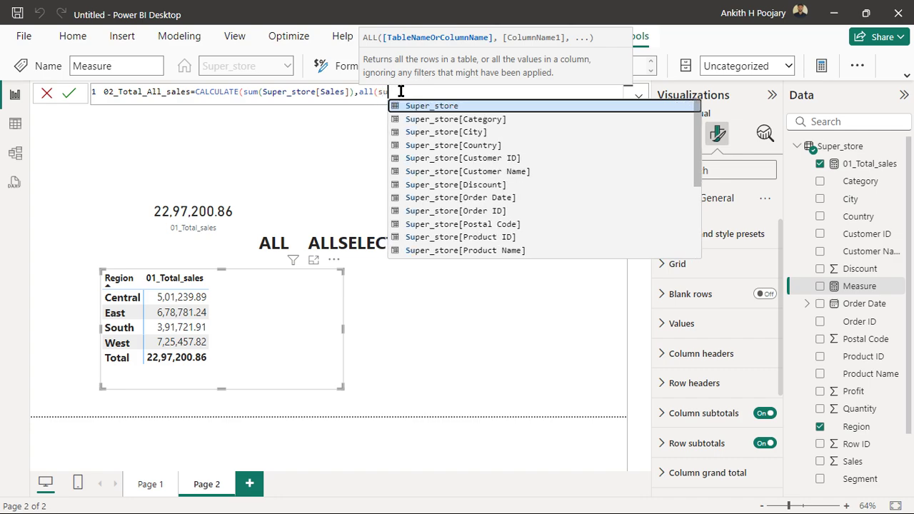
{"action": "left_click", "coordinate": [431, 108]}
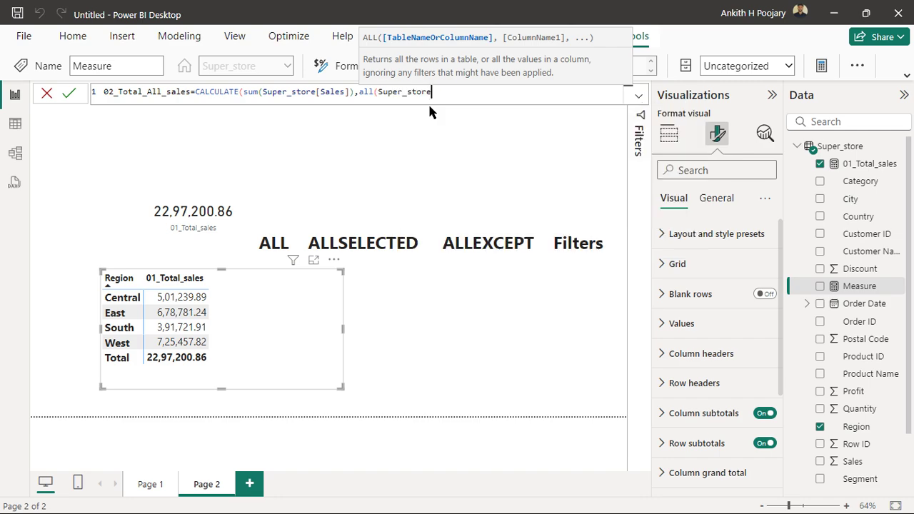
{"action": "type", "text": ")"}
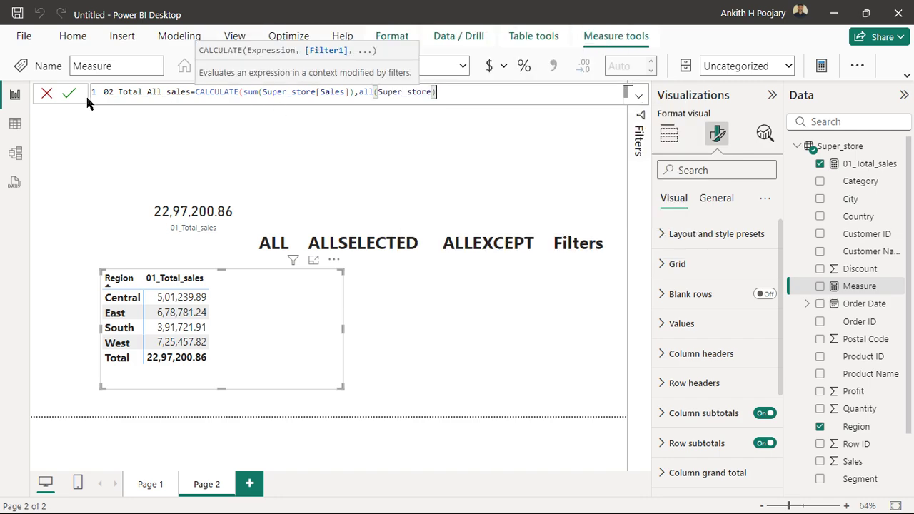
{"action": "left_click", "coordinate": [69, 96]}
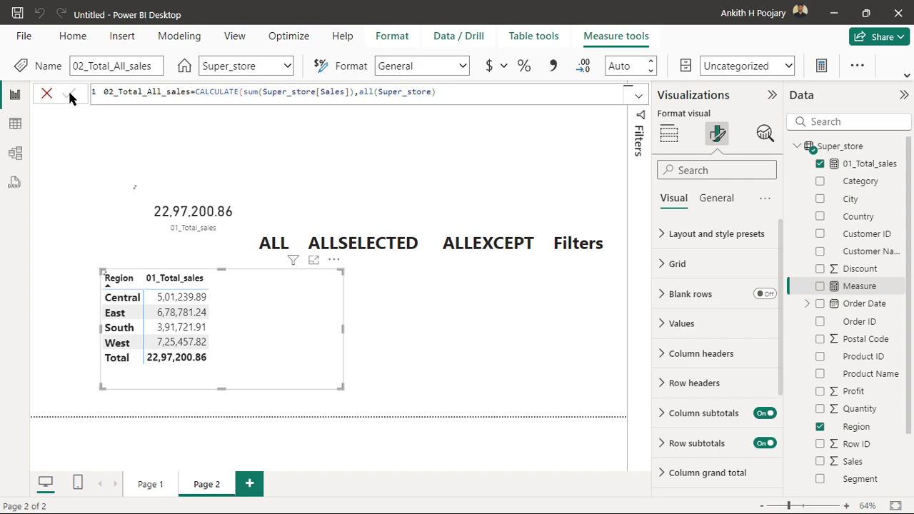
{"action": "left_click", "coordinate": [224, 213]}
- Duplicate the card to show 02_Total_All_sales beside the original, and add that measure to the Region table
{"action": "key", "text": "ctrl+c"}
{"action": "key", "text": "ctrl+v"}
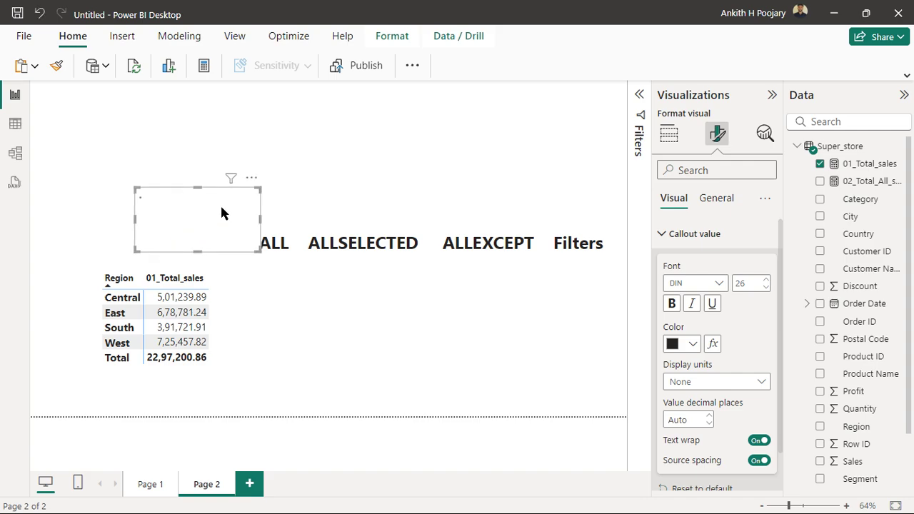
{"action": "left_click_drag", "start_coordinate": [218, 212], "coordinate": [337, 194]}
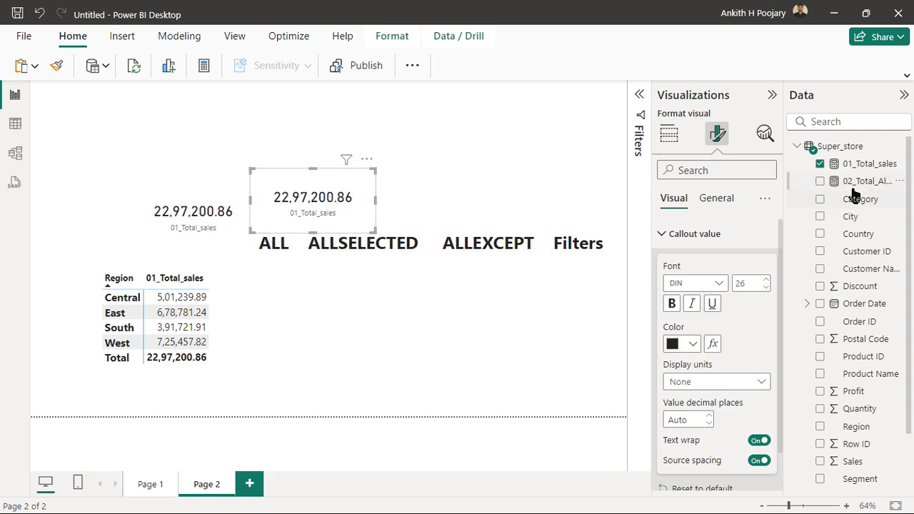
{"action": "left_click_drag", "start_coordinate": [857, 180], "coordinate": [857, 202]}
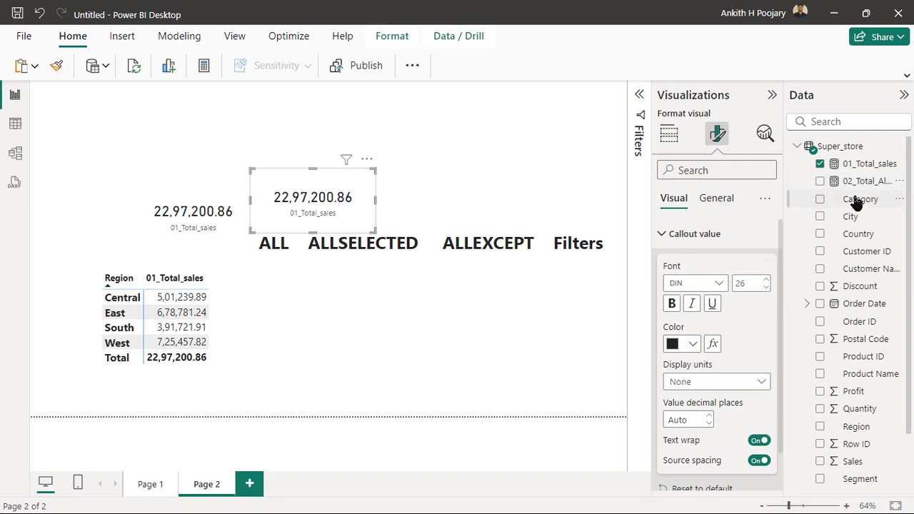
{"action": "left_click", "coordinate": [669, 133]}
{"action": "left_click_drag", "start_coordinate": [874, 186], "coordinate": [745, 365]}
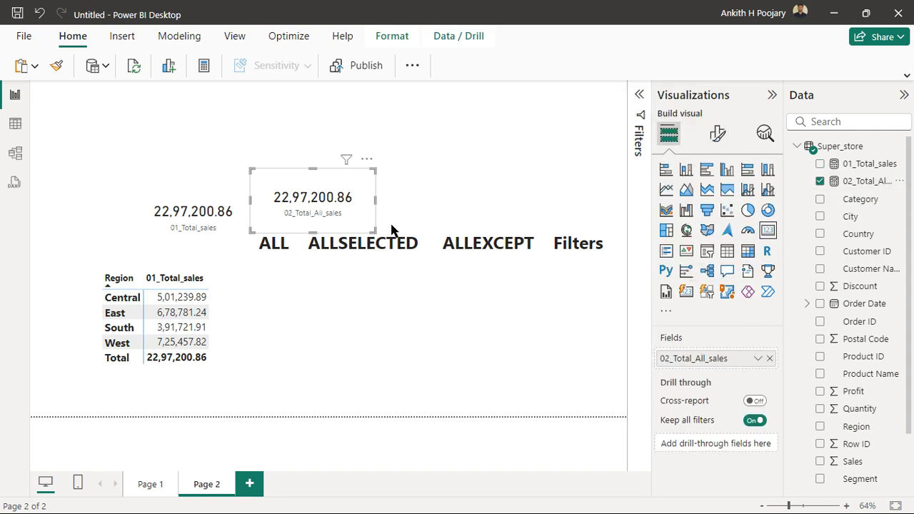
{"action": "left_click_drag", "start_coordinate": [374, 231], "coordinate": [318, 187]}
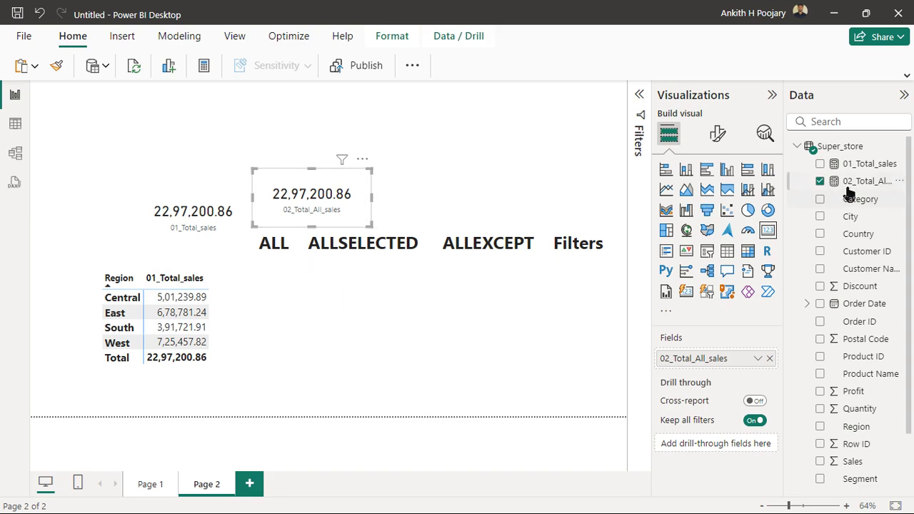
{"action": "left_click_drag", "start_coordinate": [848, 186], "coordinate": [264, 294]}
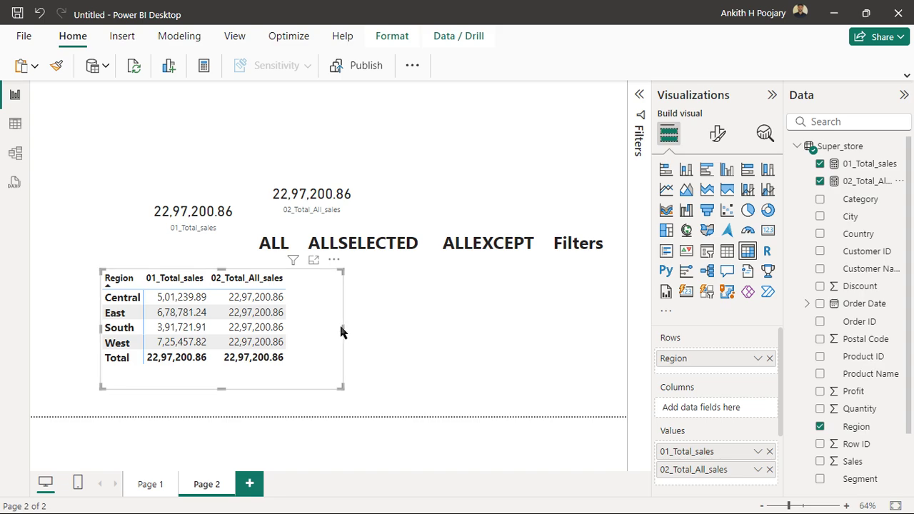
- Widen the Region table across the page and narrow the 02_Total_All_sales card
{"action": "left_click_drag", "start_coordinate": [342, 327], "coordinate": [618, 326]}
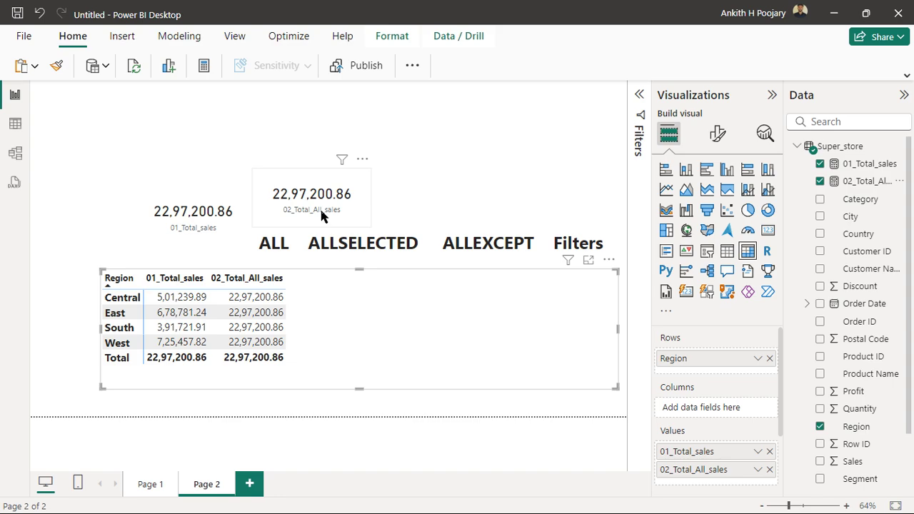
{"action": "left_click_drag", "start_coordinate": [359, 201], "coordinate": [352, 203]}
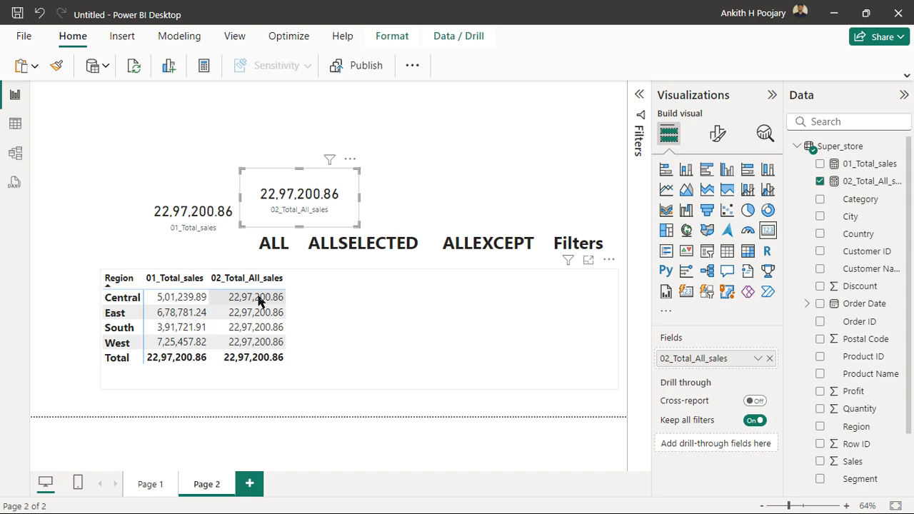
{"action": "left_click_drag", "start_coordinate": [360, 227], "coordinate": [352, 227]}
{"action": "left_click_drag", "start_coordinate": [334, 187], "coordinate": [337, 192]}
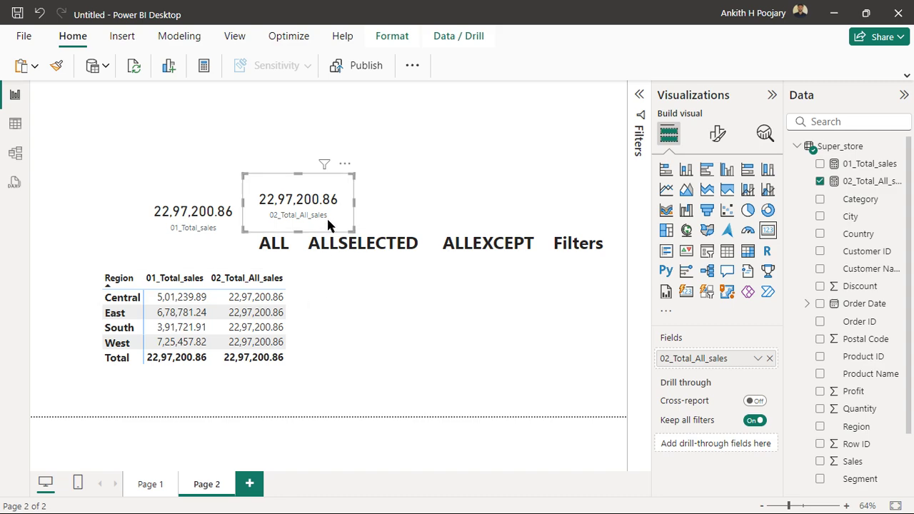
{"action": "left_click_drag", "start_coordinate": [352, 229], "coordinate": [348, 229]}
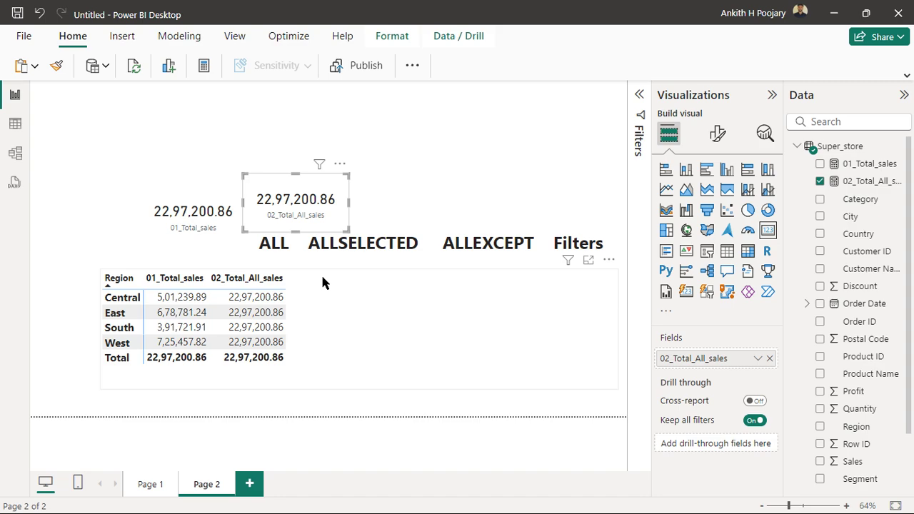
- Nudge the 02_Total_All_sales card left to sit neatly beside the 01_Total_sales card
{"action": "left_click", "coordinate": [412, 190]}
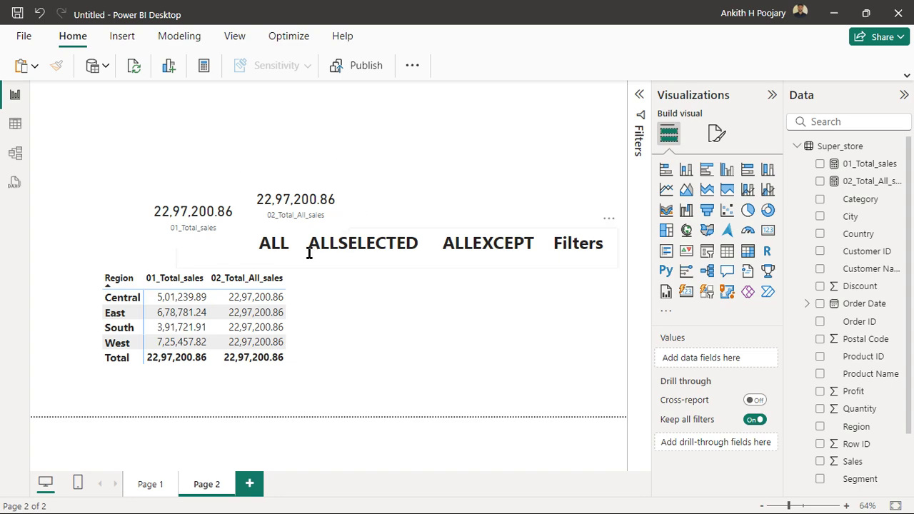
{"action": "left_click_drag", "start_coordinate": [337, 214], "coordinate": [324, 214]}
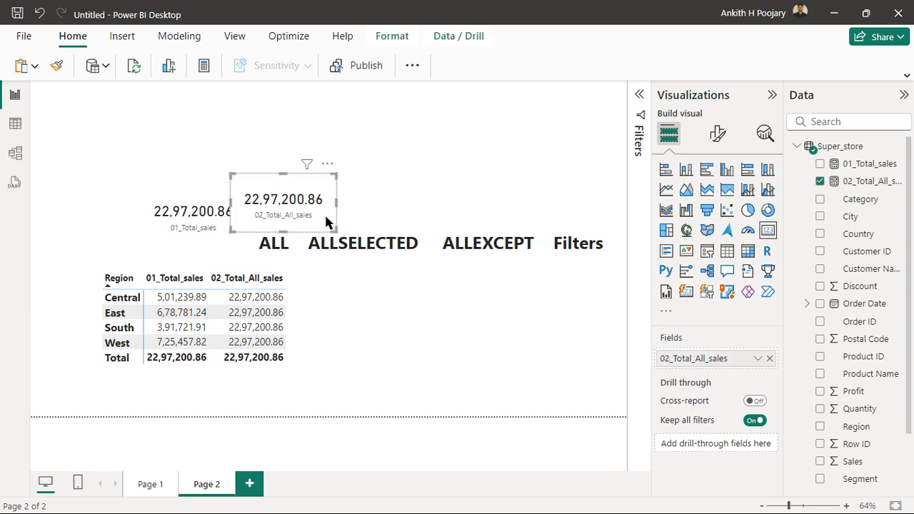
{"action": "left_click", "coordinate": [408, 185]}
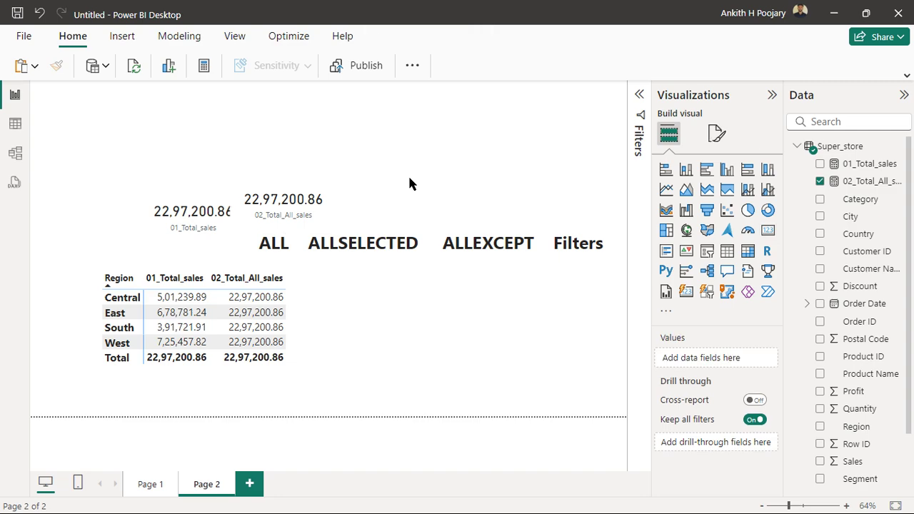
{"action": "left_click", "coordinate": [207, 203]}
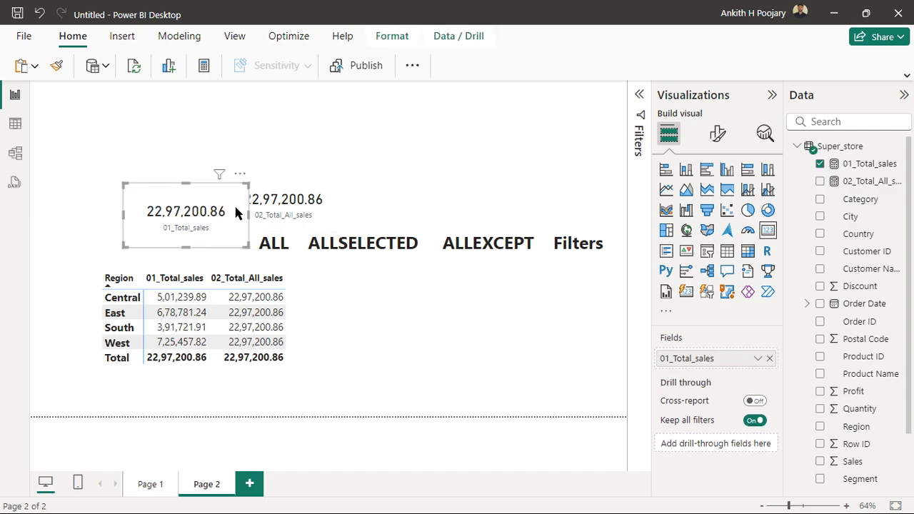
{"action": "left_click", "coordinate": [363, 294]}
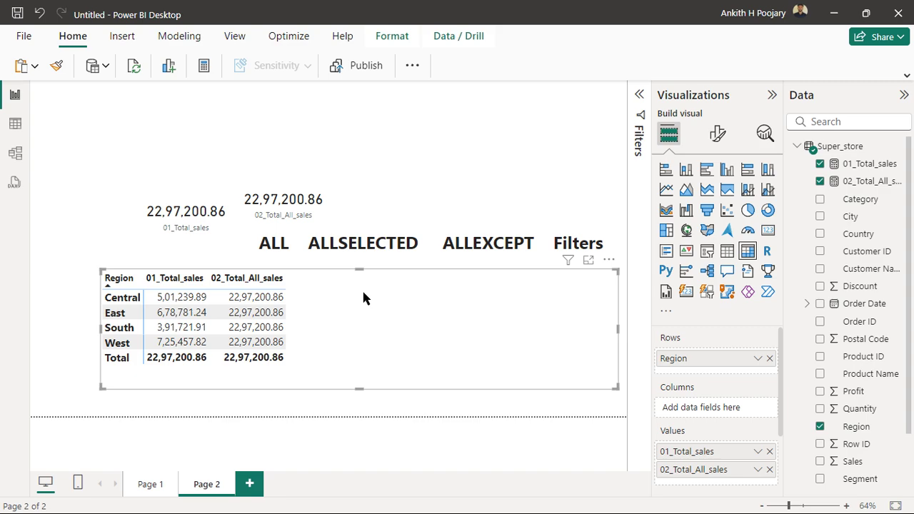
{"action": "left_click", "coordinate": [445, 151]}
{"action": "left_click", "coordinate": [860, 146]}
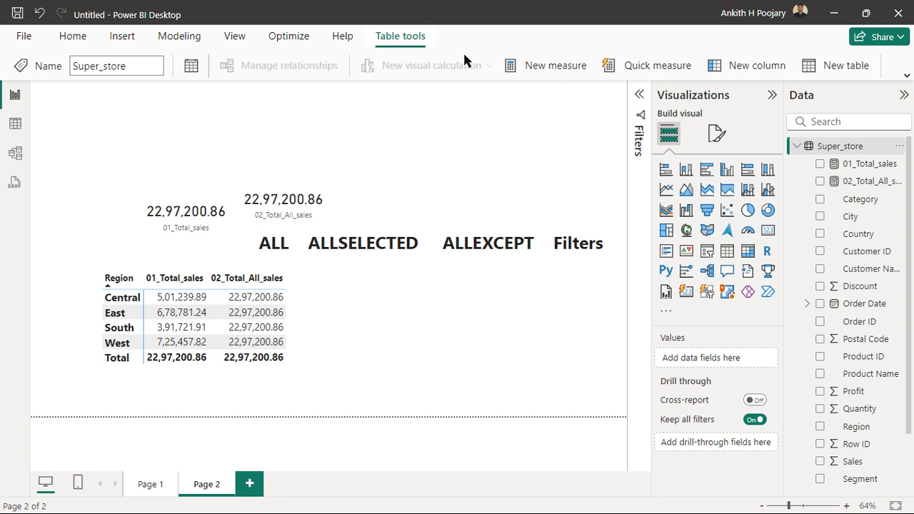
- Begin a new measure 03_Total_all_selected_sales = CALCULATE(sum(Super_store[Sales]))
{"action": "left_click", "coordinate": [535, 68]}
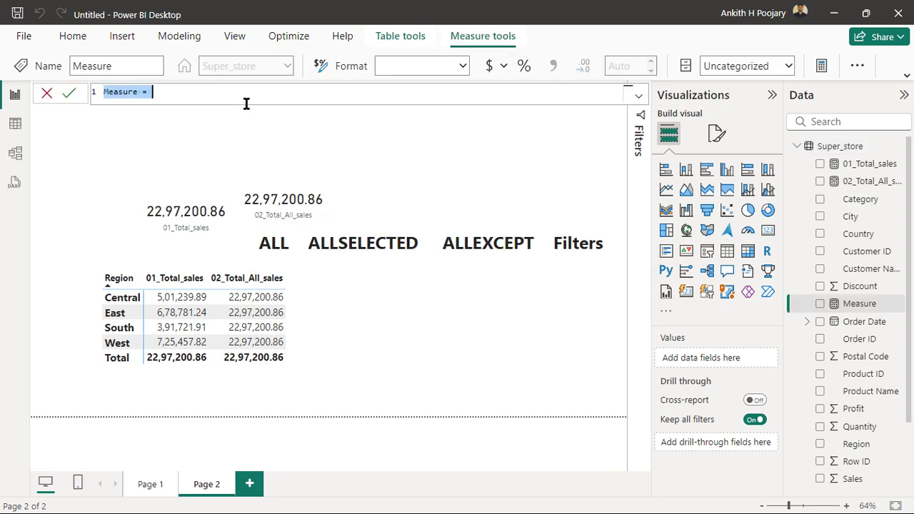
{"action": "type", "text": "03_Total_"}
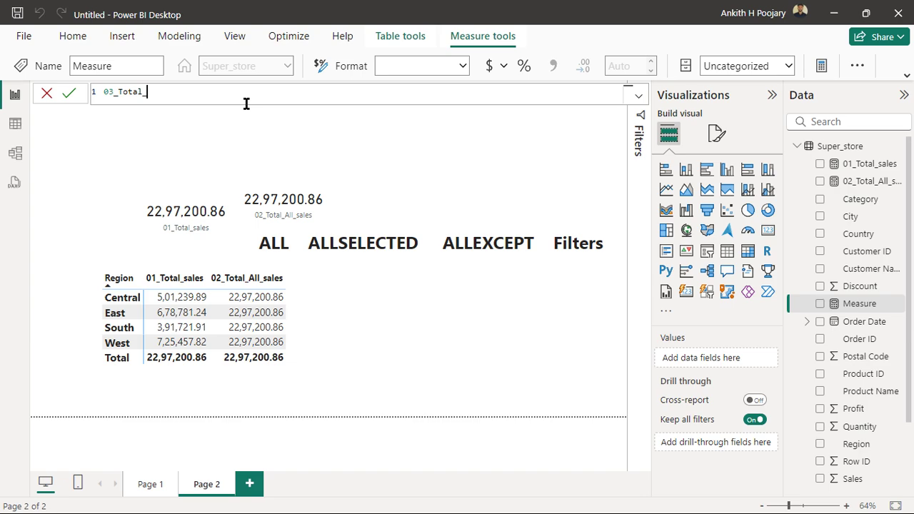
{"action": "type", "text": "all_selected_sales=calc"}
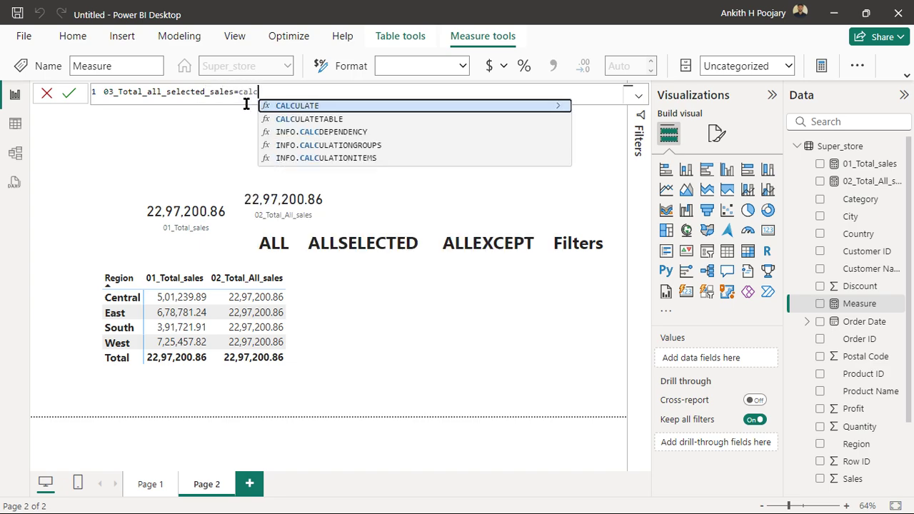
{"action": "left_click", "coordinate": [291, 105]}
{"action": "type", "text": "s"}
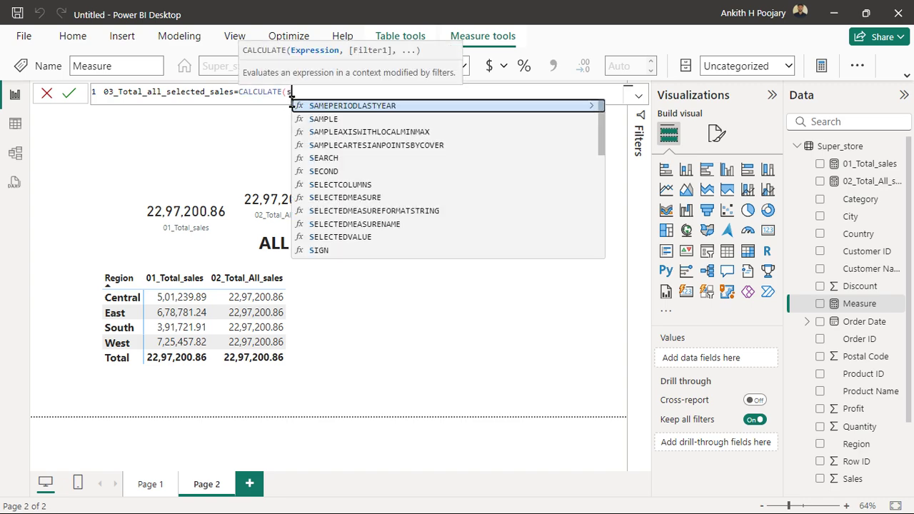
{"action": "type", "text": "um(sal"}
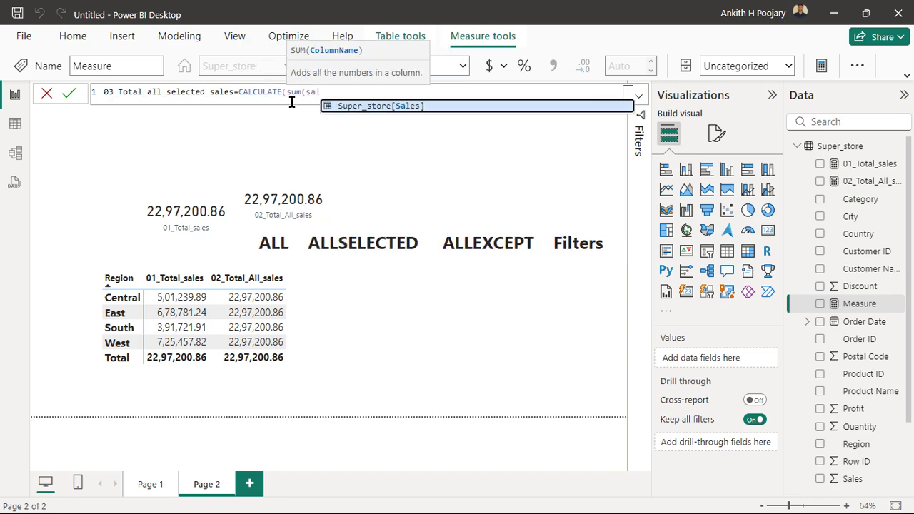
{"action": "left_click", "coordinate": [354, 106]}
{"action": "type", "text": ")"}
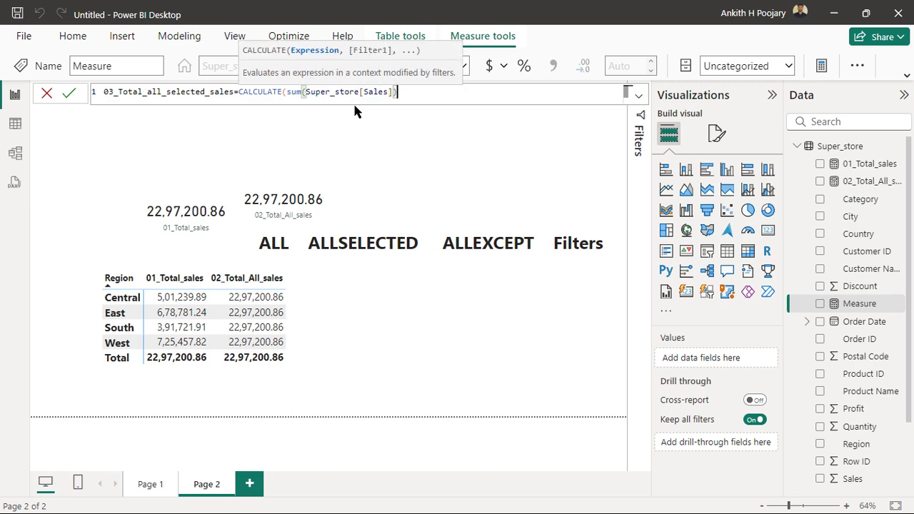
{"action": "type", "text": "."}
{"action": "key", "text": "BackSpace"}
- Add ALLSELECTED(Super_store[Region]) as the CALCULATE filter and commit the measure
{"action": "type", "text": ",alls"}
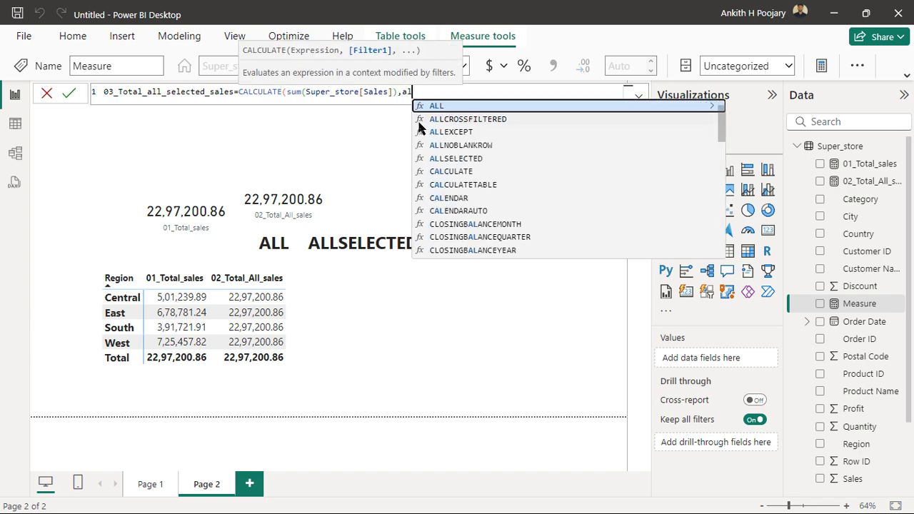
{"action": "left_click", "coordinate": [458, 107]}
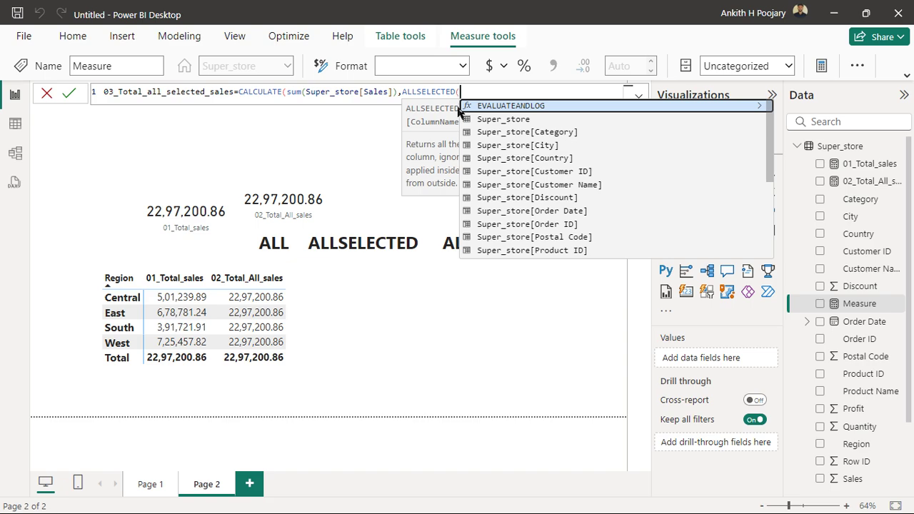
{"action": "type", "text": "Re"}
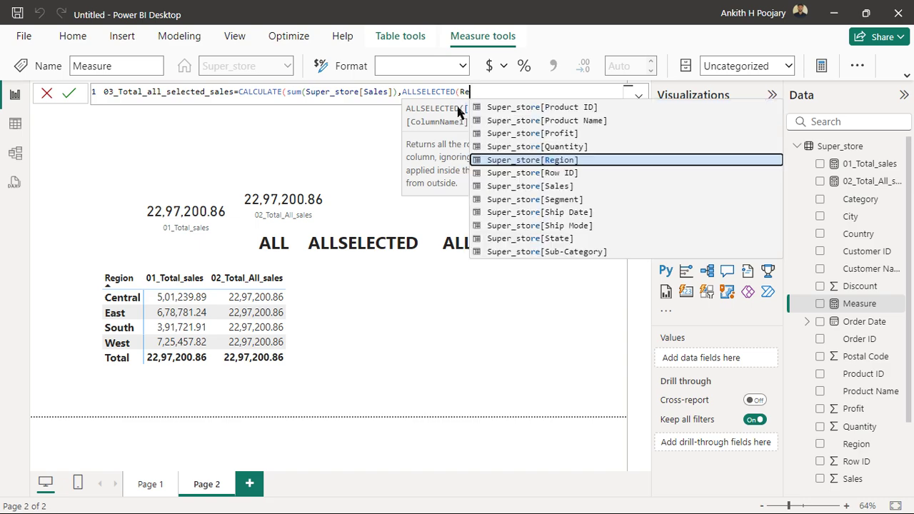
{"action": "left_click", "coordinate": [554, 161]}
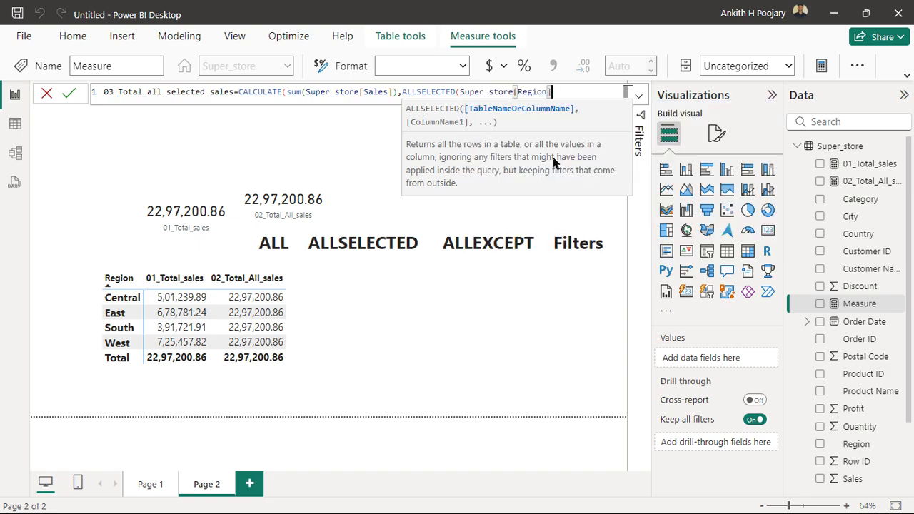
{"action": "type", "text": ")"}
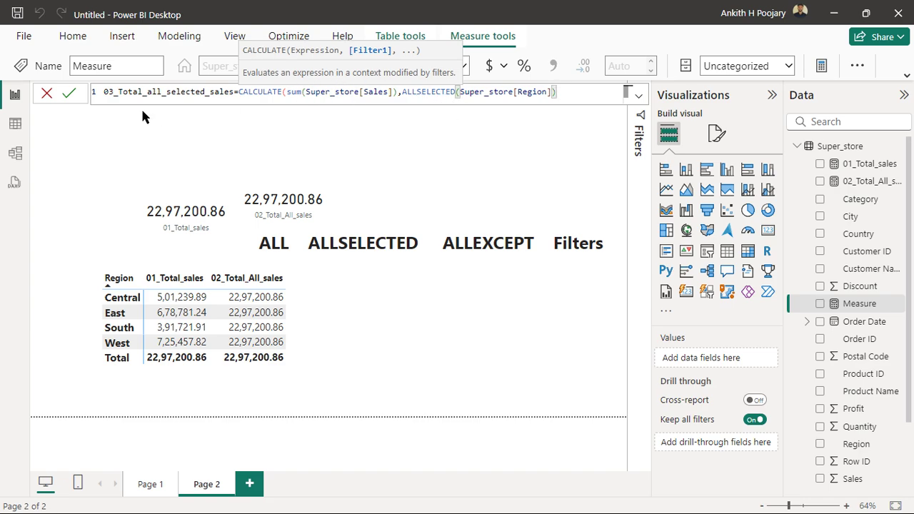
{"action": "left_click", "coordinate": [68, 93]}
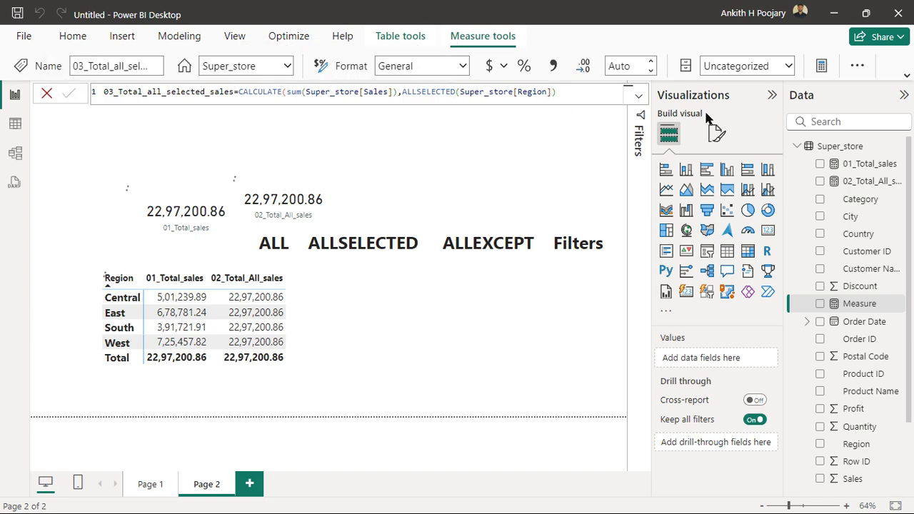
- Duplicate the 02_Total_All_sales card and place the copy beside it
{"action": "left_click", "coordinate": [312, 211]}
{"action": "key", "text": "ctrl+c"}
{"action": "key", "text": "ctrl+v"}
{"action": "left_click_drag", "start_coordinate": [312, 212], "coordinate": [398, 207]}
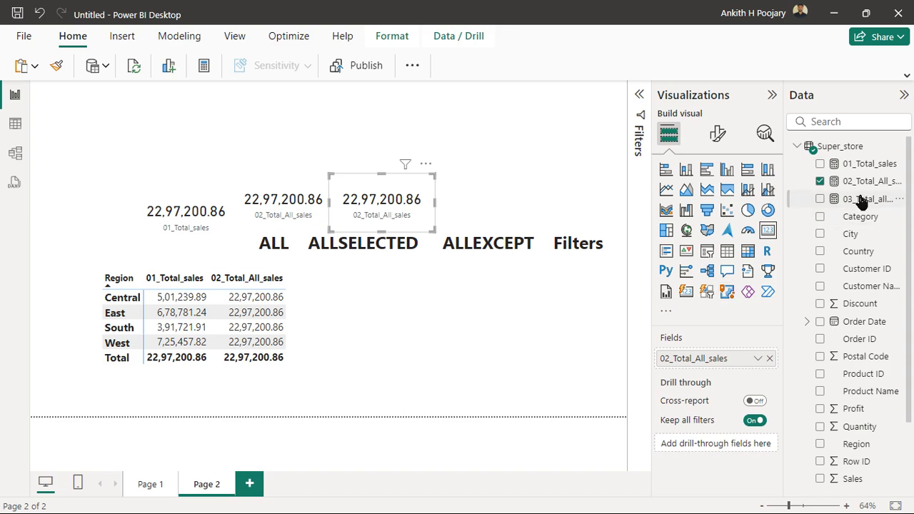
- Show 03_Total_all_selected_sales on the copied card and as a new matrix column
{"action": "left_click_drag", "start_coordinate": [861, 201], "coordinate": [734, 363]}
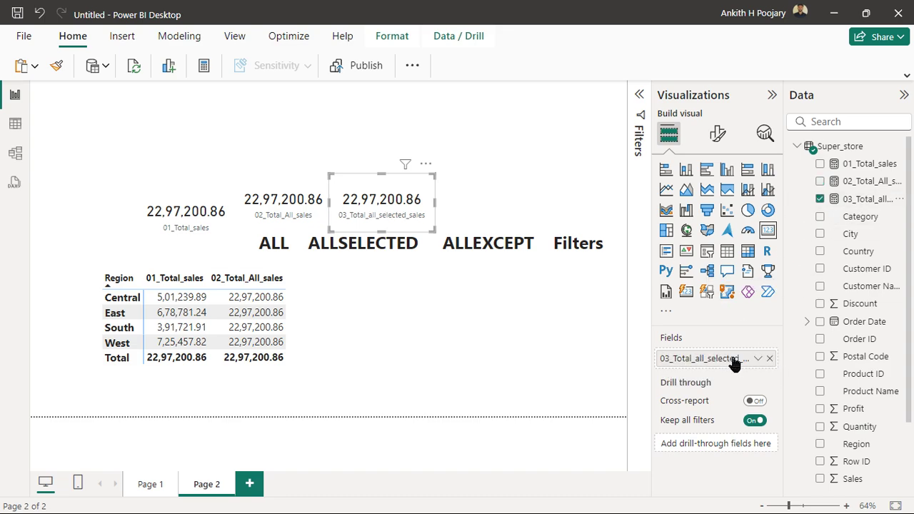
{"action": "left_click_drag", "start_coordinate": [866, 199], "coordinate": [361, 283]}
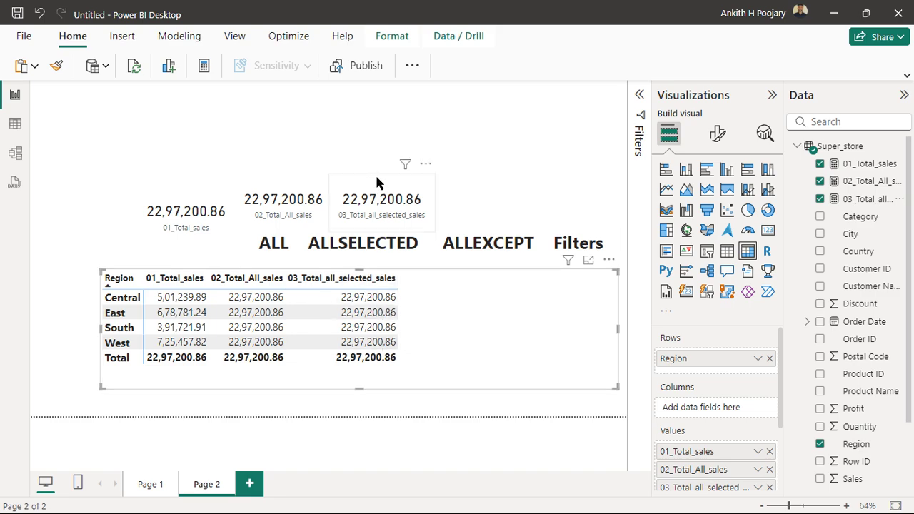
{"action": "left_click", "coordinate": [344, 142]}
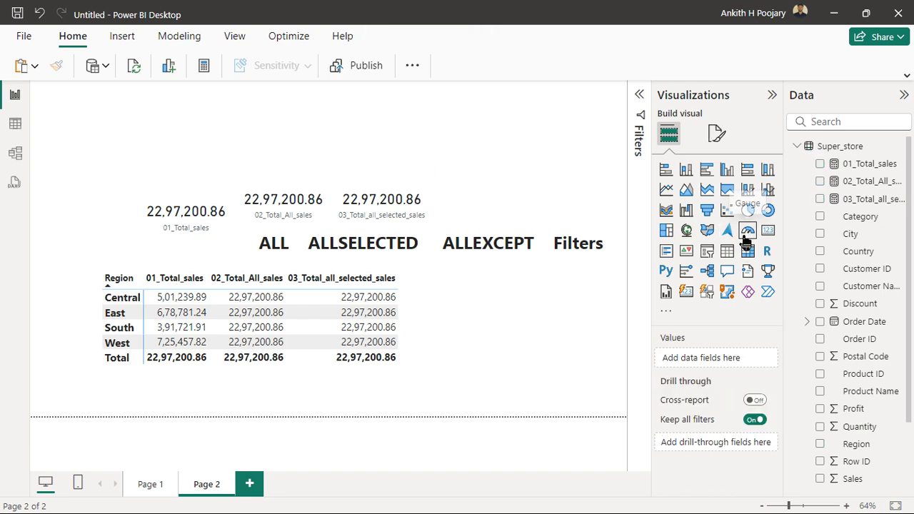
- Add a slicer listing Region values and shrink it to a small box
{"action": "left_click", "coordinate": [706, 251]}
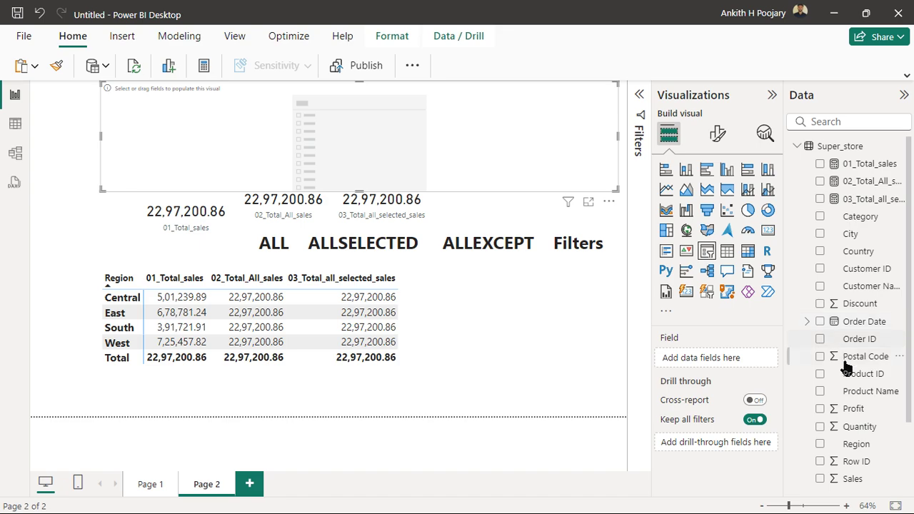
{"action": "scroll", "coordinate": [847, 389], "scroll_direction": "down", "scroll_amount": 2}
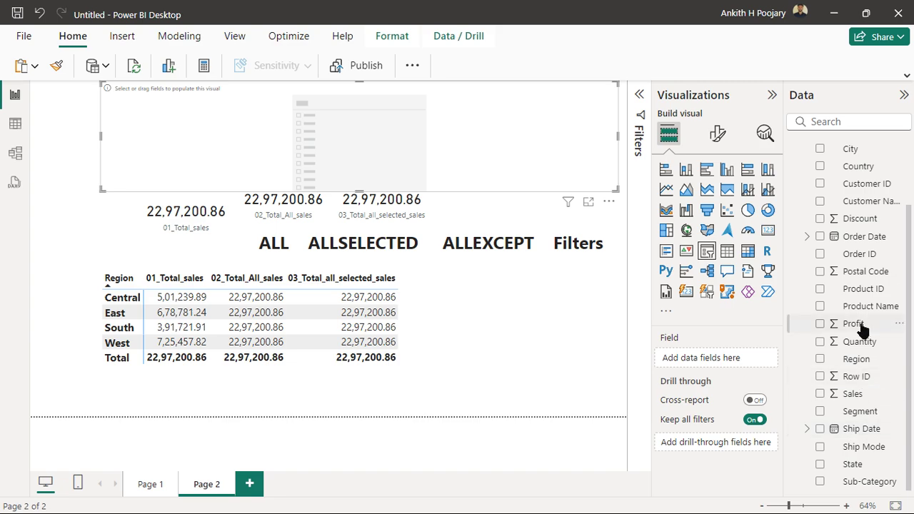
{"action": "left_click_drag", "start_coordinate": [851, 368], "coordinate": [429, 173]}
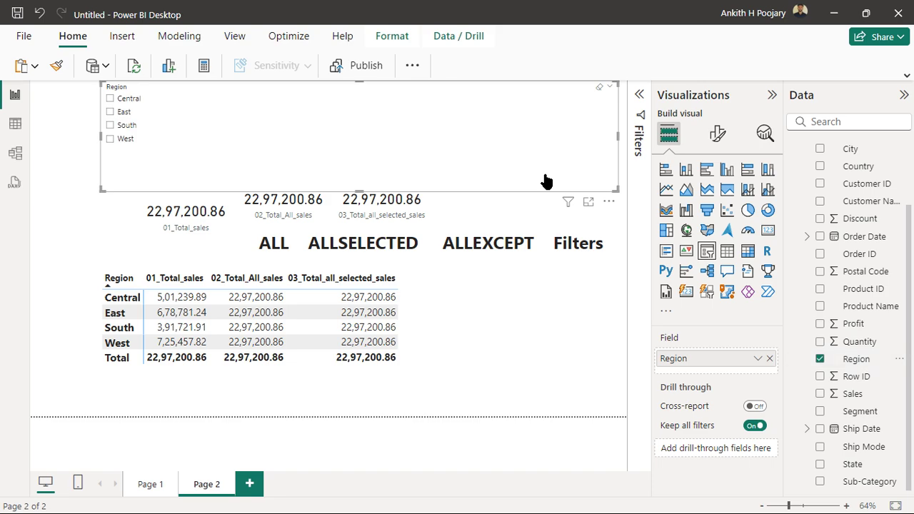
{"action": "left_click_drag", "start_coordinate": [617, 191], "coordinate": [208, 158]}
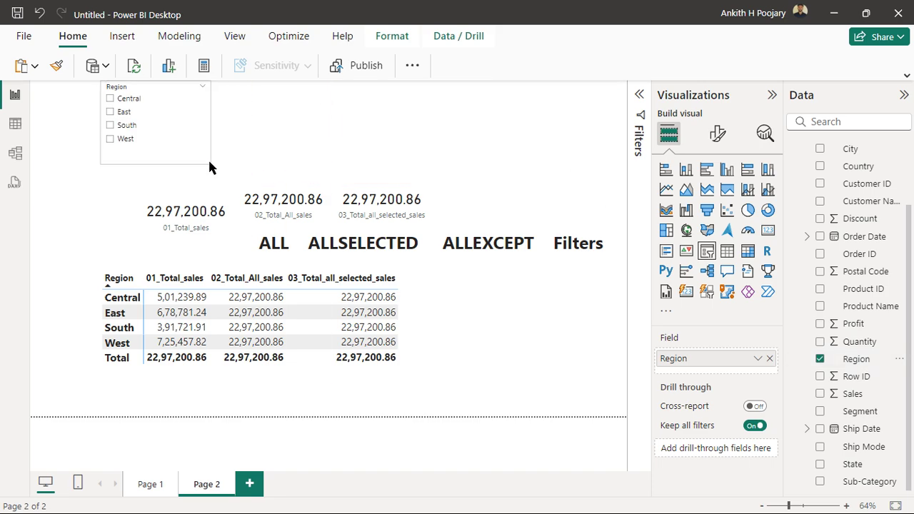
- Filter the Region slicer to Central and East, then view the Page 1 notes
{"action": "left_click", "coordinate": [109, 100]}
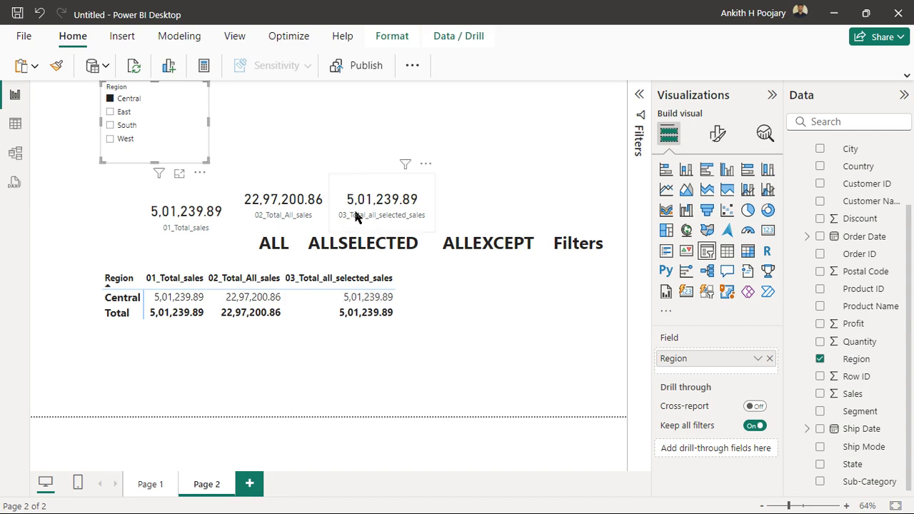
{"action": "left_click", "coordinate": [113, 117]}
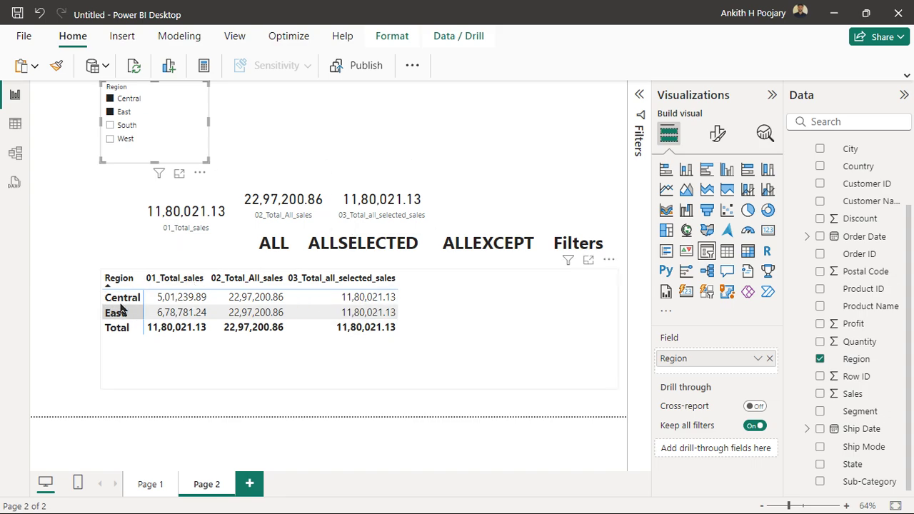
{"action": "left_click", "coordinate": [150, 484]}
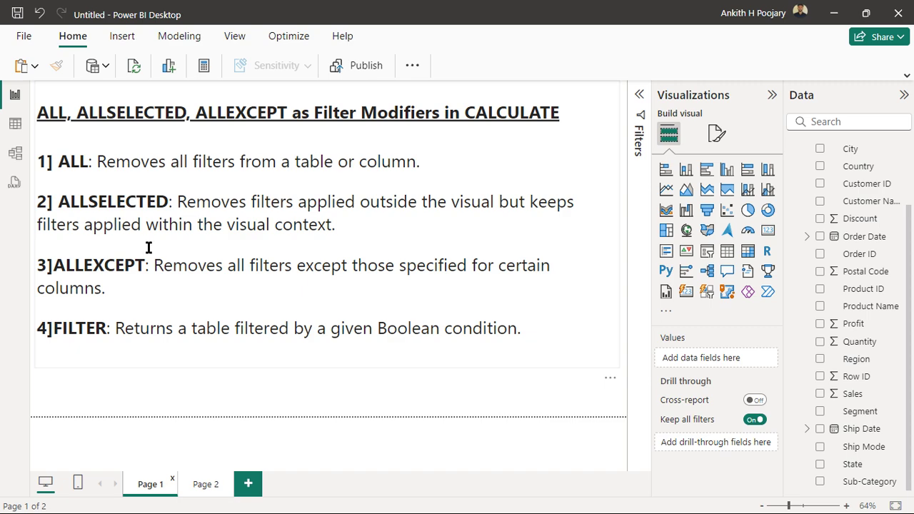
- Go back to the Page 2 report tab
{"action": "left_click", "coordinate": [205, 484]}
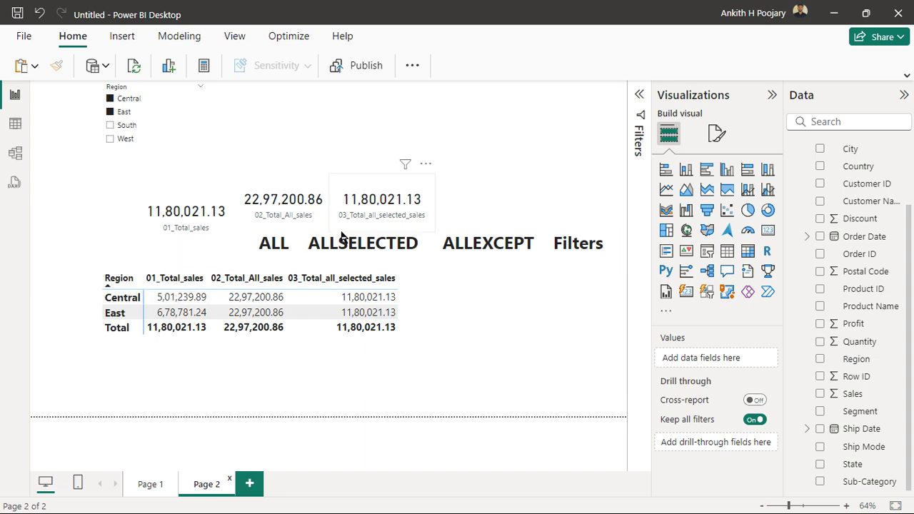
- Add South to the Region slicer selection and nudge the third card upward
{"action": "left_click", "coordinate": [110, 125]}
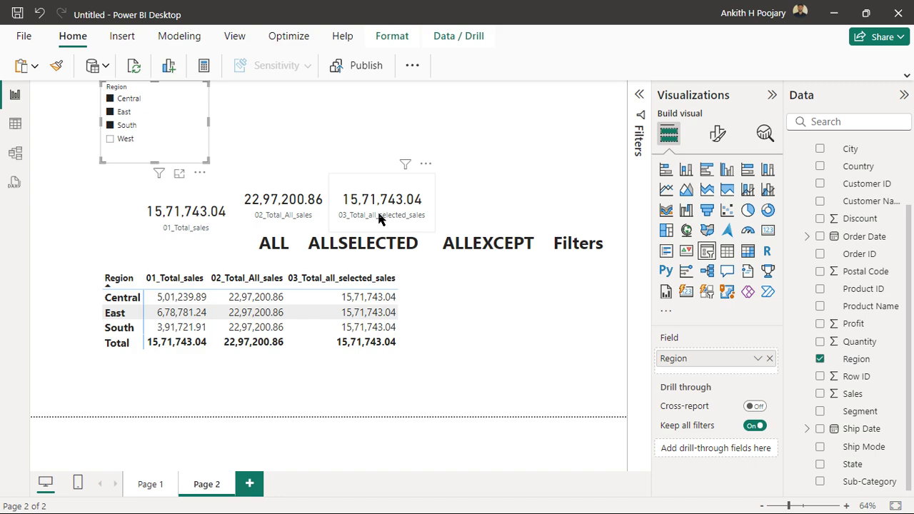
{"action": "mouse_move", "coordinate": [377, 223]}
{"action": "left_mouse_down"}
{"action": "mouse_move", "coordinate": [349, 215]}
{"action": "mouse_move", "coordinate": [372, 214]}
{"action": "left_mouse_up"}
{"action": "left_click", "coordinate": [433, 314]}
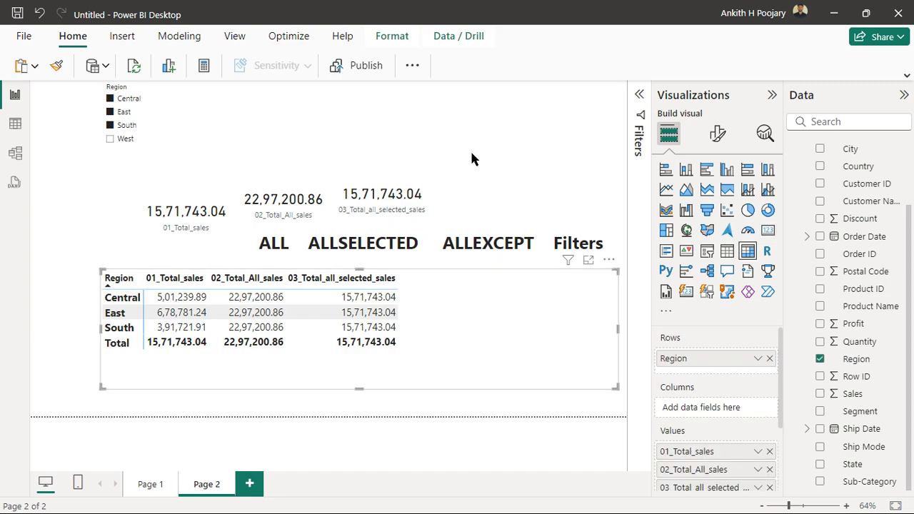
{"action": "left_click", "coordinate": [299, 140]}
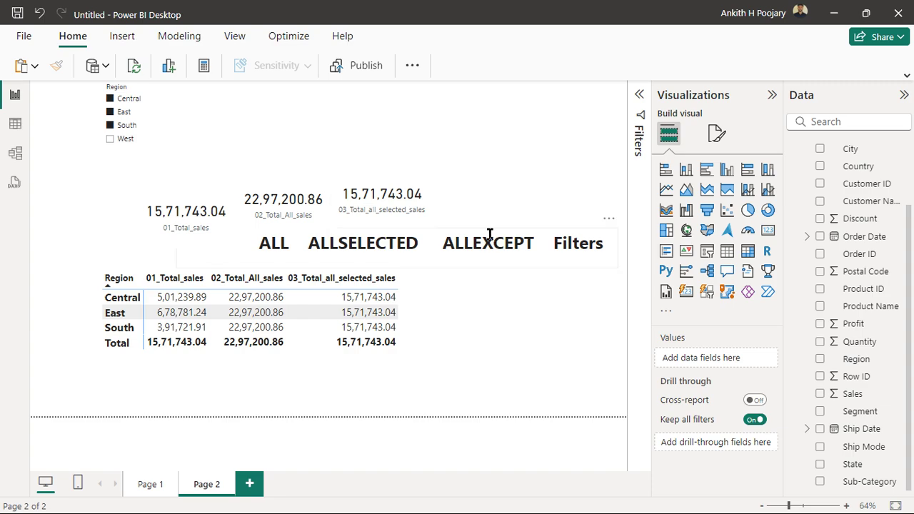
- Create a new blank measure in the Super_store table
{"action": "scroll", "coordinate": [857, 158], "scroll_direction": "up", "scroll_amount": 3}
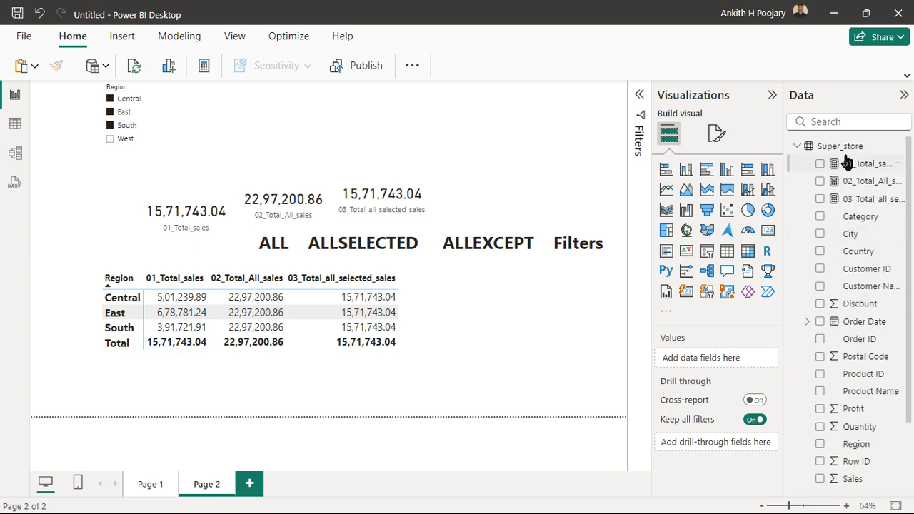
{"action": "left_click", "coordinate": [839, 145]}
{"action": "left_click", "coordinate": [553, 65]}
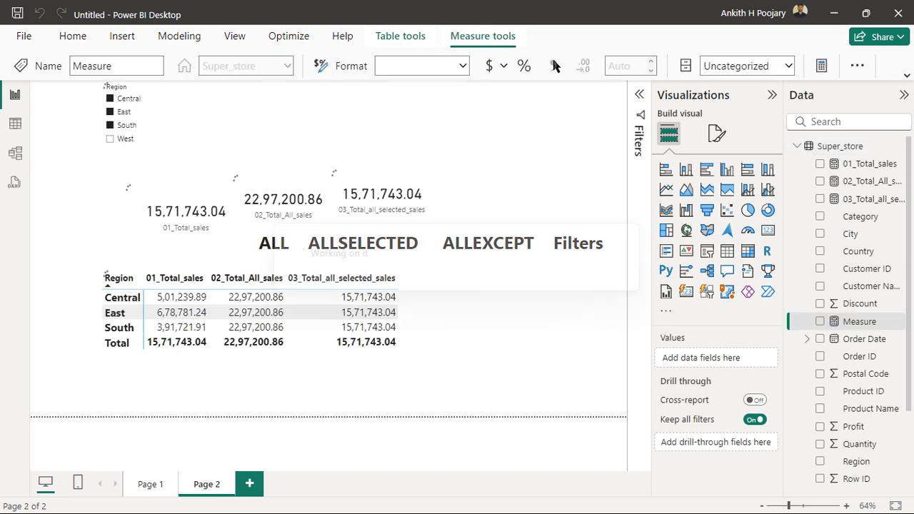
- Replace the default formula with 04_Total_sales_allexcept = CALCULATE(sum(Super_store[Sales])
{"action": "key", "text": "ctrl+a"}
{"action": "key", "text": "BackSpace"}
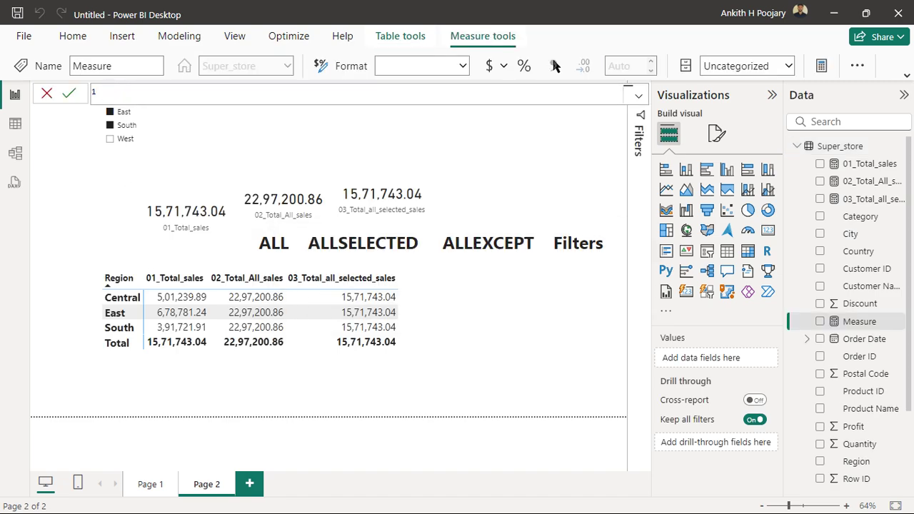
{"action": "type", "text": "04_Total_sales_allexcept"}
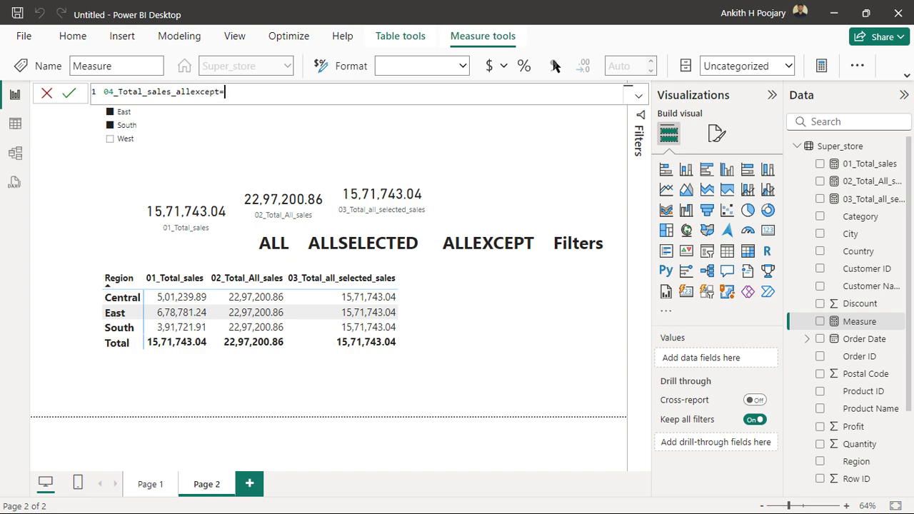
{"action": "type", "text": "=calcu"}
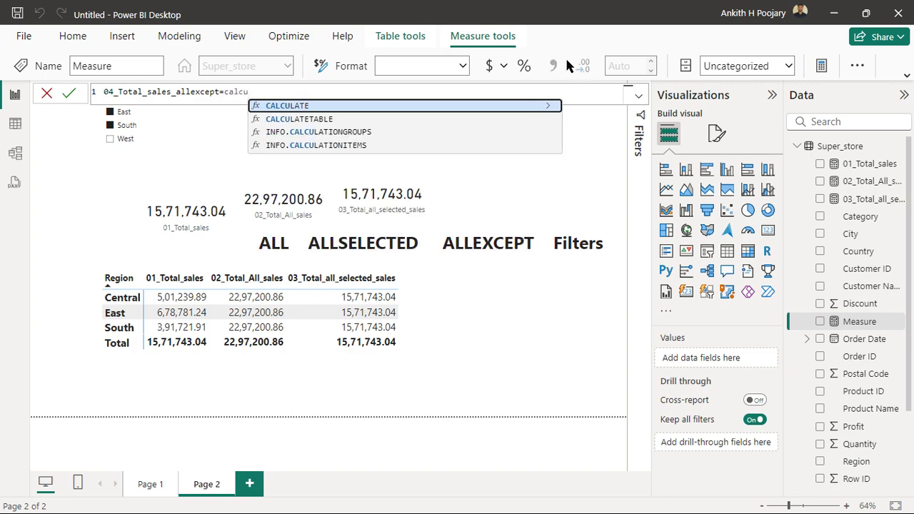
{"action": "left_click", "coordinate": [314, 106]}
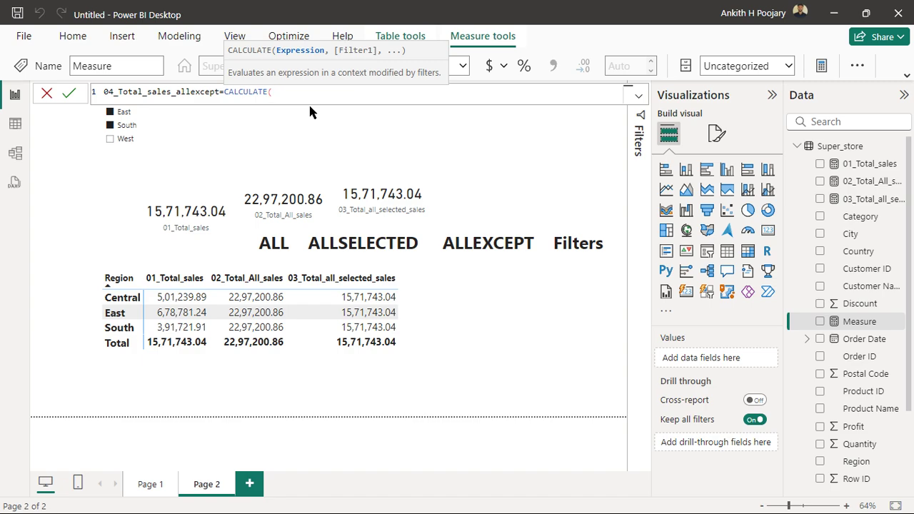
{"action": "type", "text": "sum("}
{"action": "type", "text": "sa"}
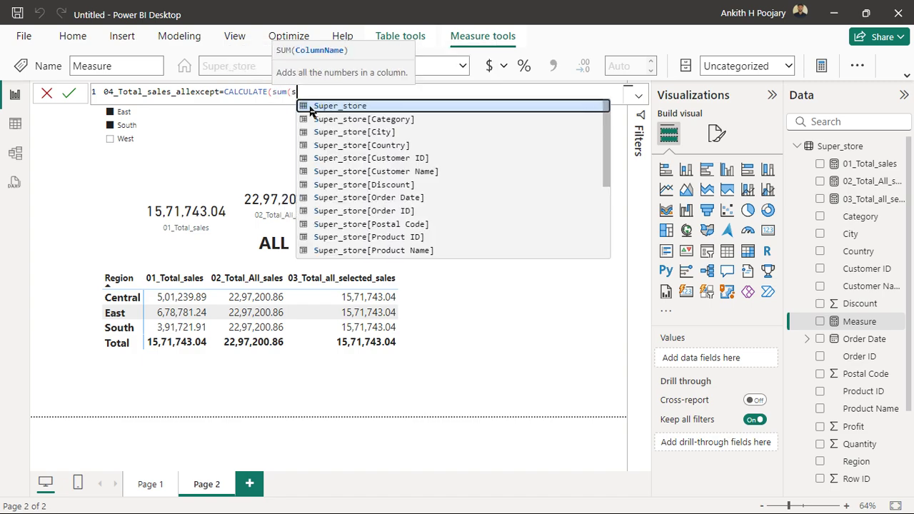
{"action": "left_click", "coordinate": [346, 105]}
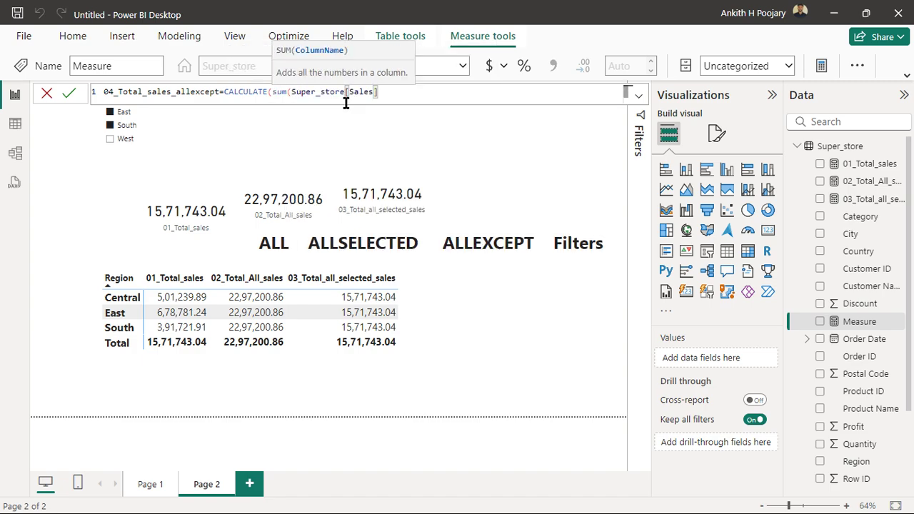
{"action": "type", "text": ",a"}
{"action": "key", "text": "Escape"}
{"action": "key", "text": "BackSpace"}
- Add ALLEXCEPT(Super_store, Super_store[Region]) as the filter and commit the measure
{"action": "type", "text": "),a"}
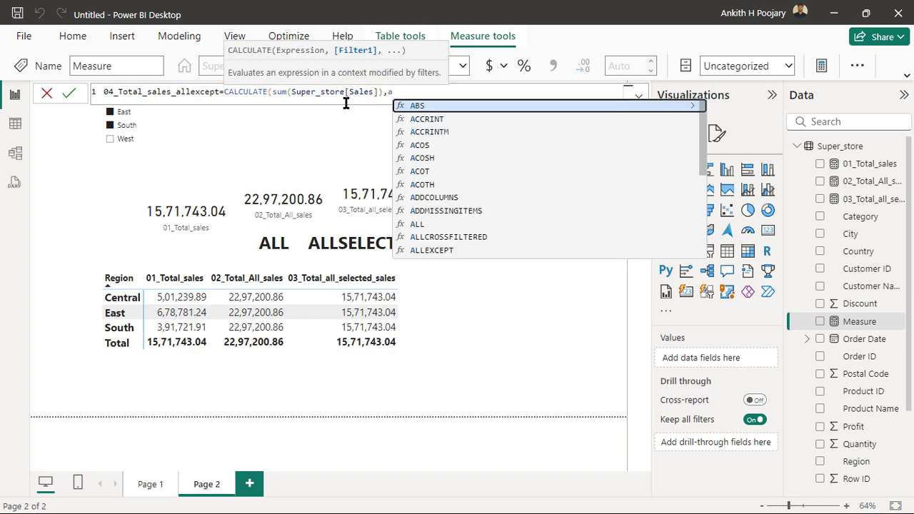
{"action": "type", "text": "ll"}
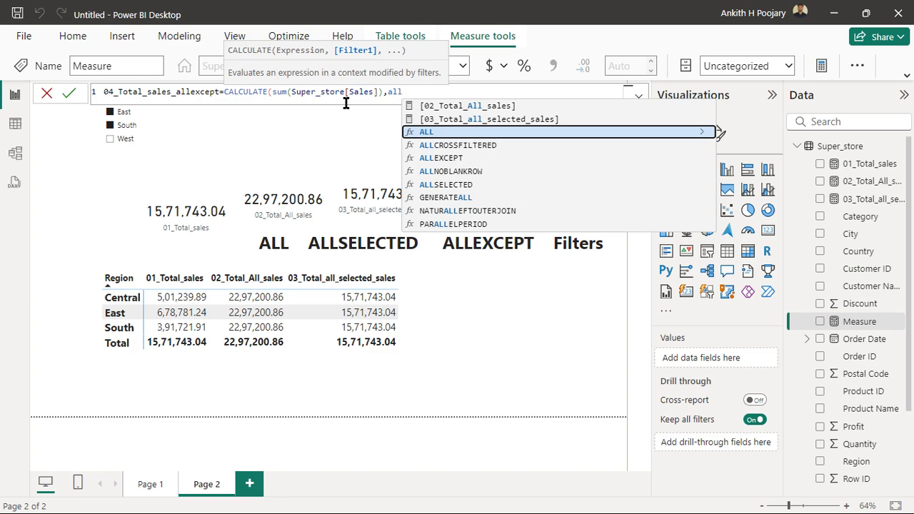
{"action": "type", "text": "e"}
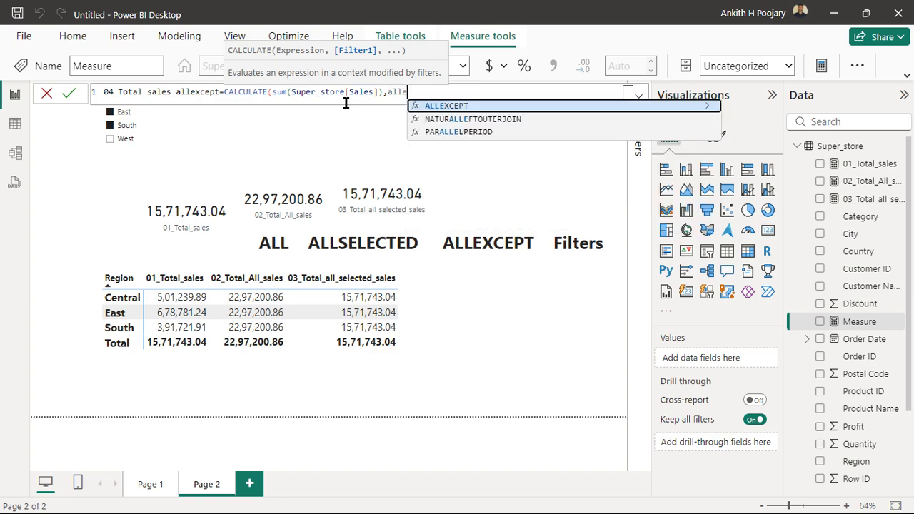
{"action": "left_click", "coordinate": [443, 106]}
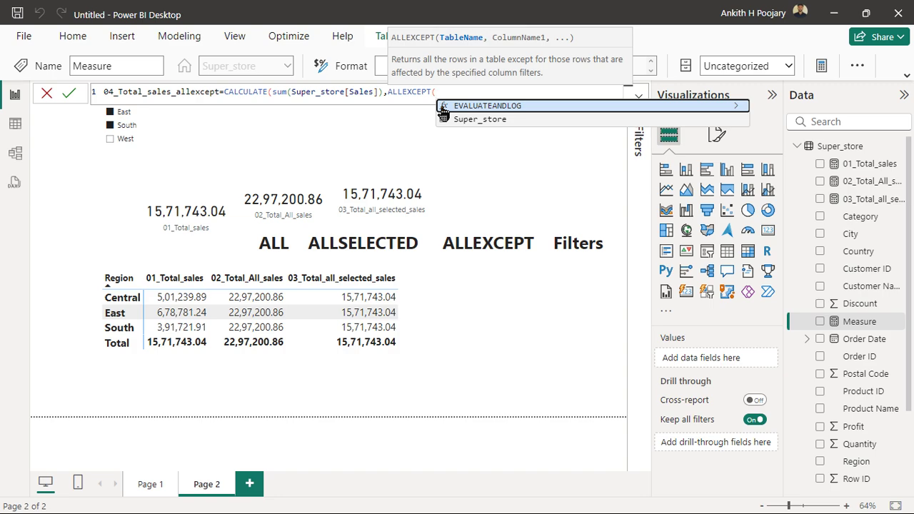
{"action": "type", "text": "Re"}
{"action": "key", "text": "BackSpace"}
{"action": "key", "text": "BackSpace"}
{"action": "type", "text": "Su"}
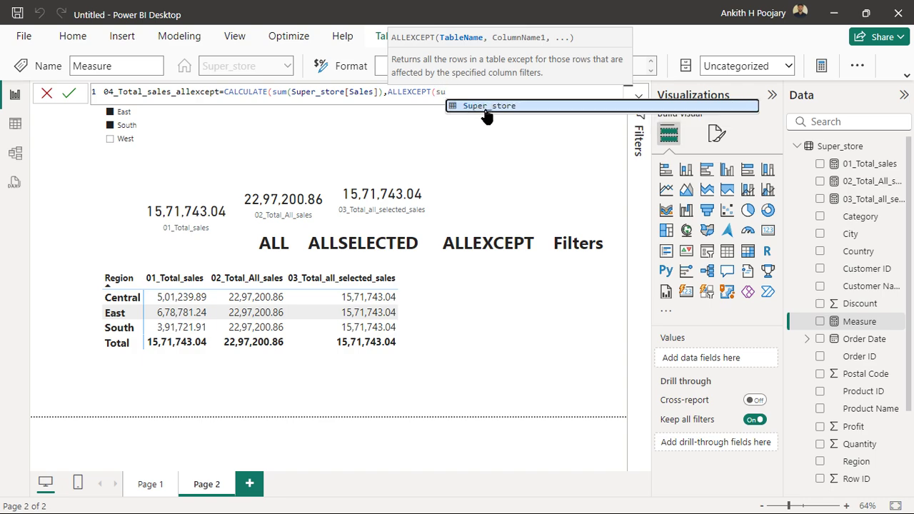
{"action": "left_click", "coordinate": [485, 112]}
{"action": "type", "text": ","}
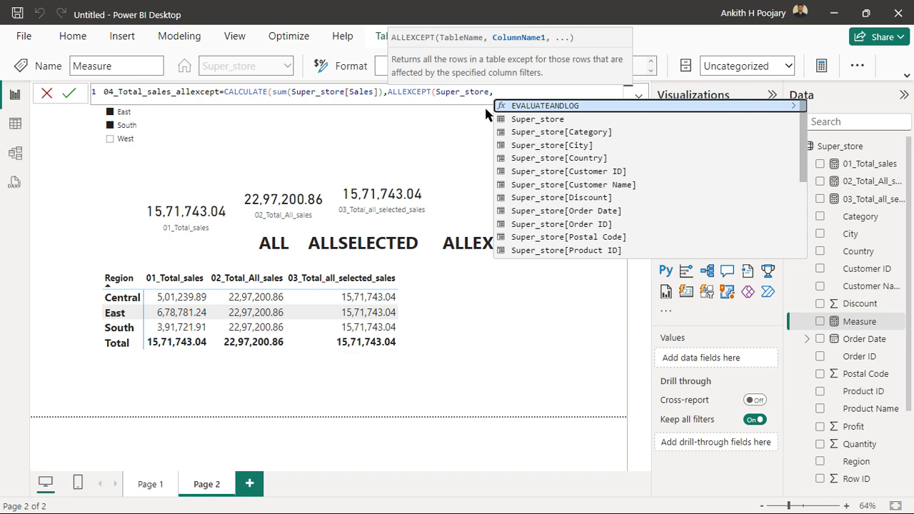
{"action": "type", "text": "re"}
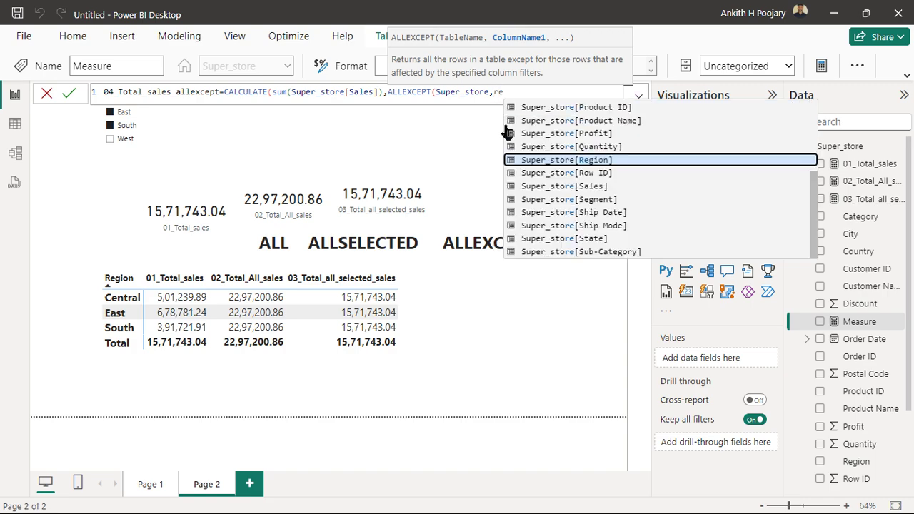
{"action": "left_click", "coordinate": [536, 159]}
{"action": "type", "text": ")"}
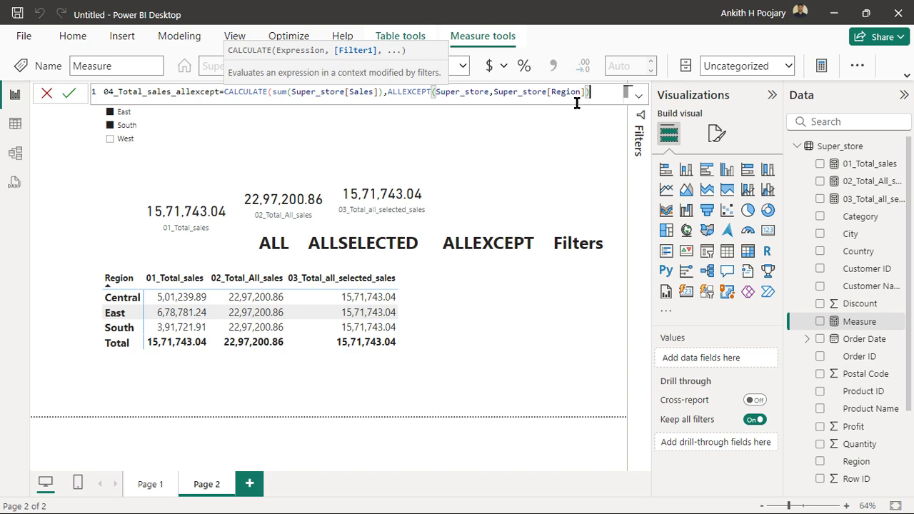
{"action": "left_click", "coordinate": [68, 93]}
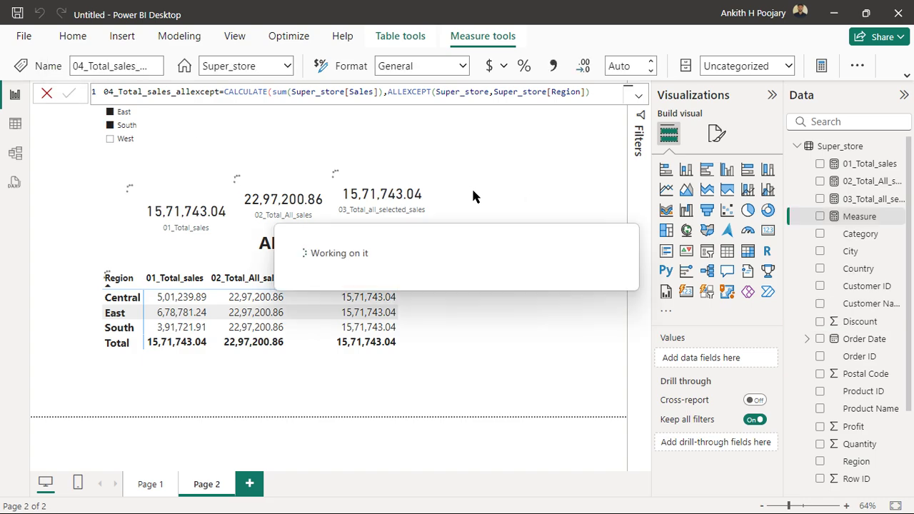
- Duplicate the 03 card and make the copy show 04_Total_sales_allexcept
{"action": "left_click", "coordinate": [420, 199]}
{"action": "left_click", "coordinate": [394, 198]}
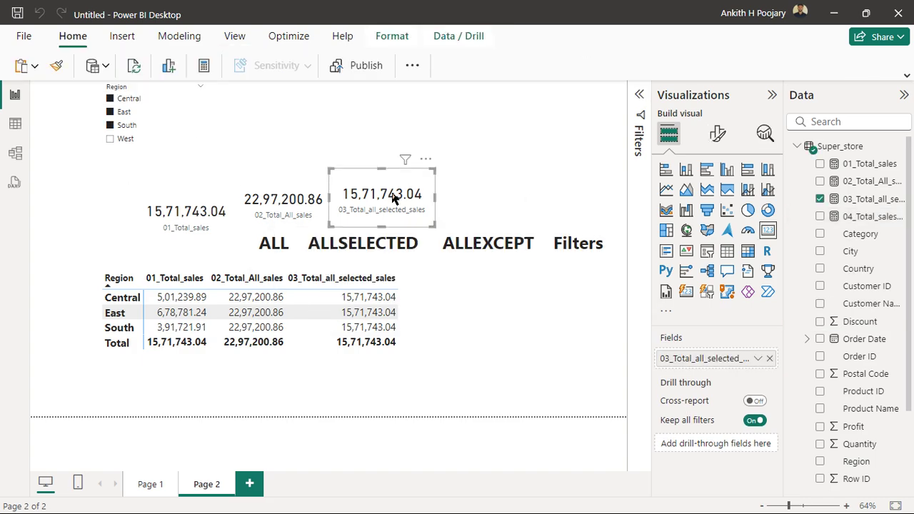
{"action": "key", "text": "ctrl+c"}
{"action": "key", "text": "ctrl+v"}
{"action": "left_click_drag", "start_coordinate": [393, 199], "coordinate": [502, 203]}
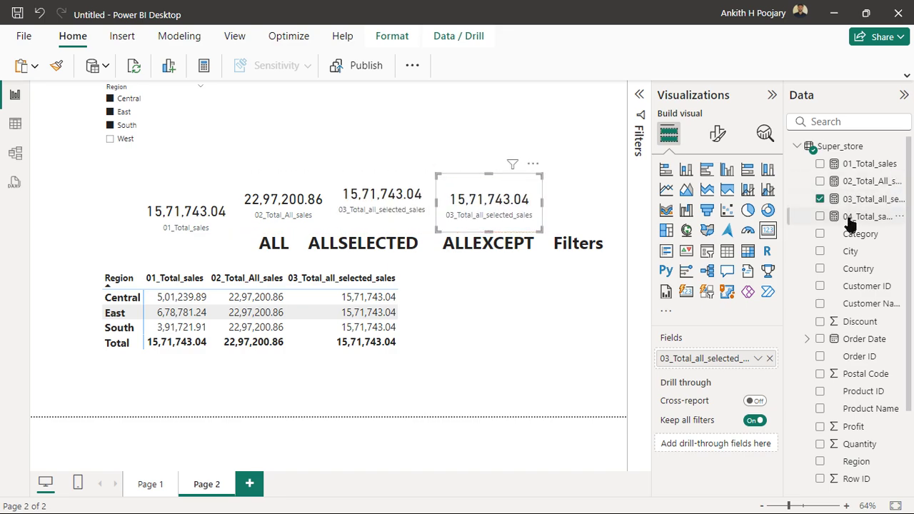
{"action": "left_click_drag", "start_coordinate": [846, 218], "coordinate": [722, 358]}
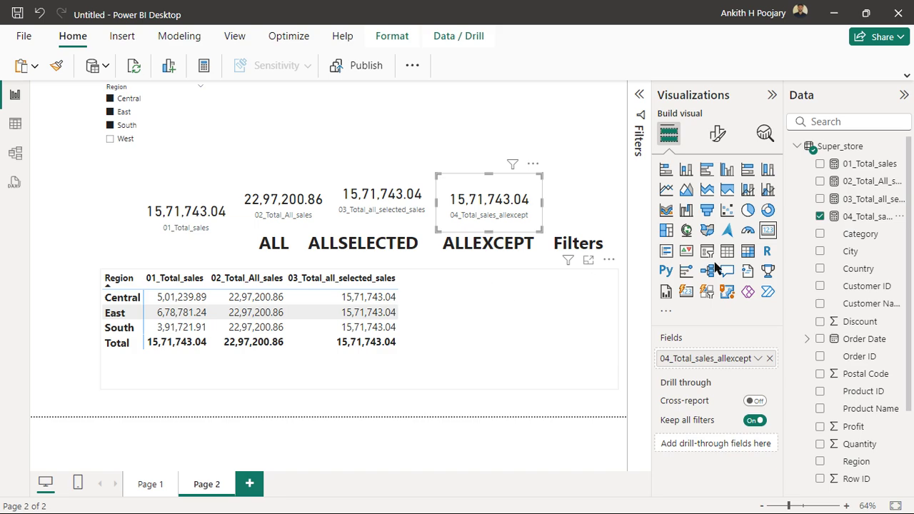
- Add 04_Total_sales_allexcept as a matrix column and clear the Region slicer selections
{"action": "left_click_drag", "start_coordinate": [864, 218], "coordinate": [473, 289]}
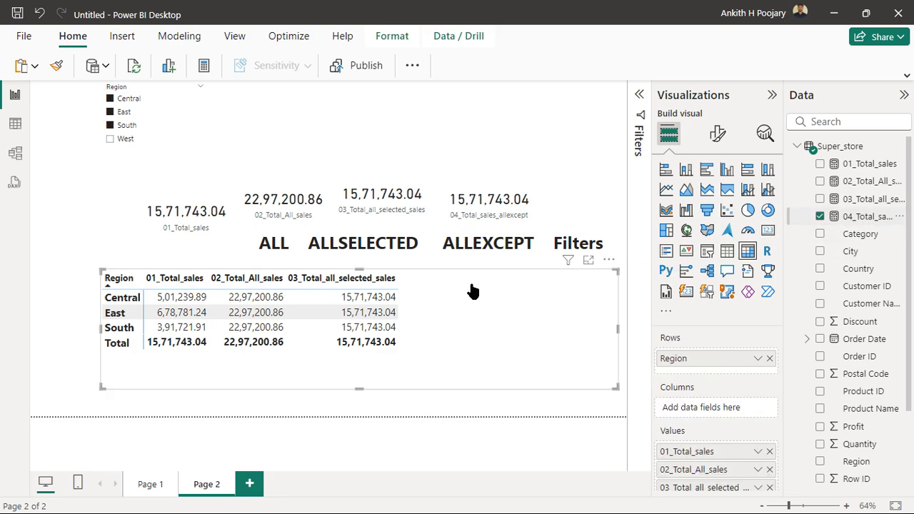
{"action": "left_click", "coordinate": [358, 112]}
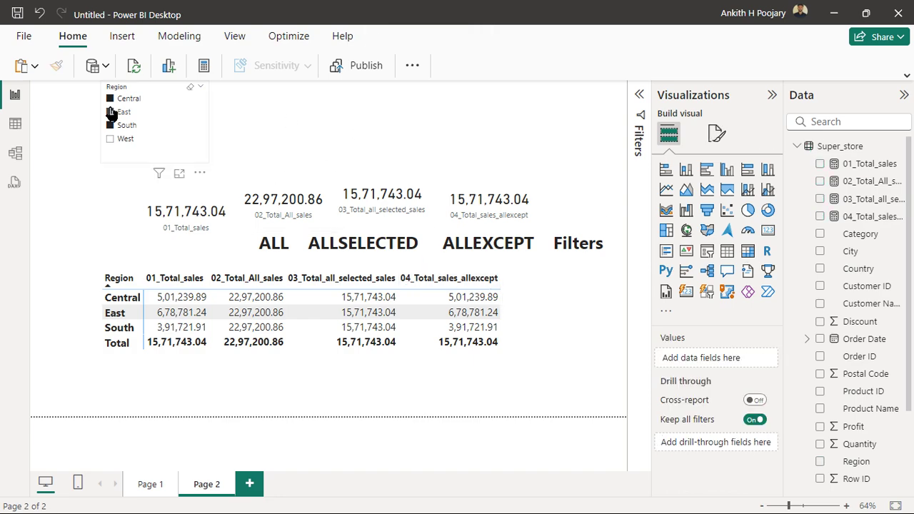
{"action": "left_click", "coordinate": [190, 86]}
{"action": "left_click", "coordinate": [317, 122]}
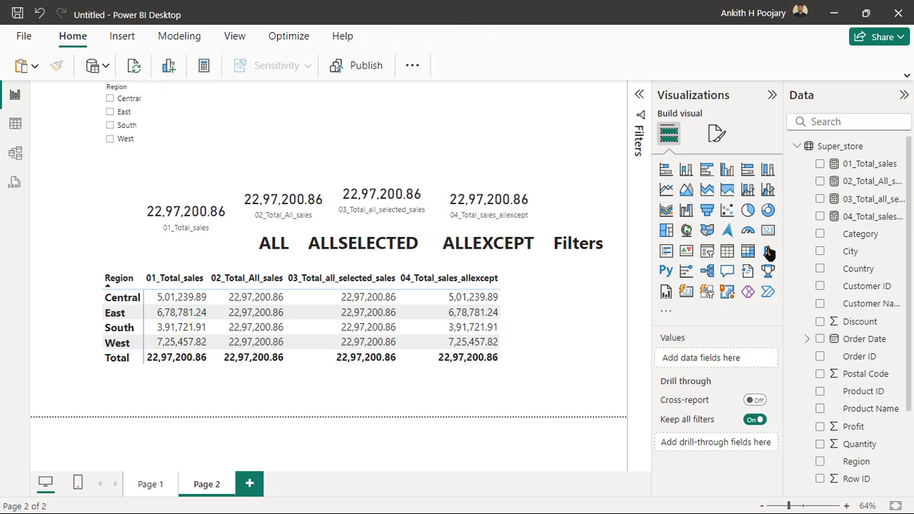
- Create a Category slicer, place it beside the Region slicer, and select Furniture
{"action": "left_click", "coordinate": [706, 251]}
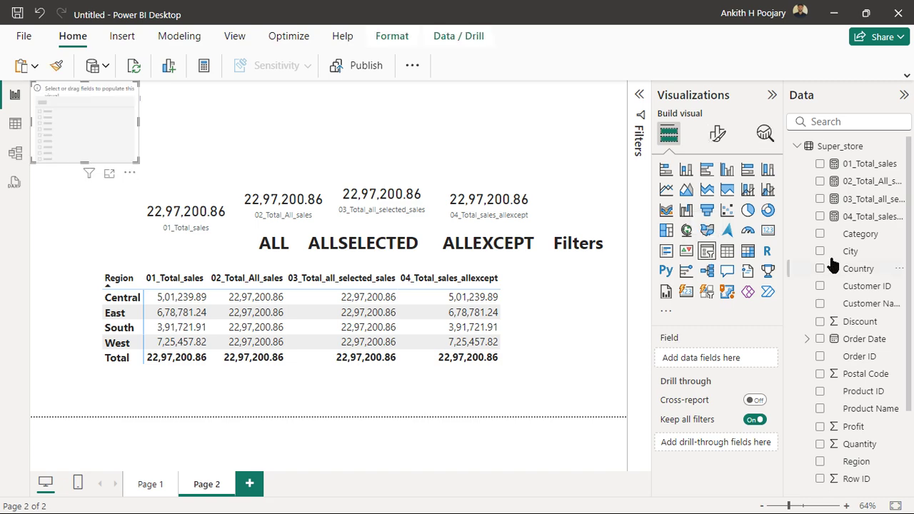
{"action": "left_click_drag", "start_coordinate": [846, 243], "coordinate": [535, 171]}
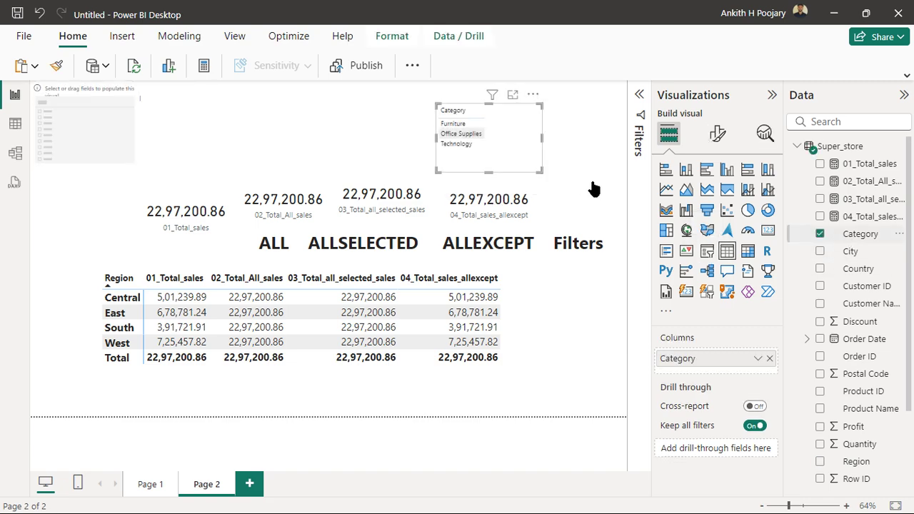
{"action": "key", "text": "ctrl+z"}
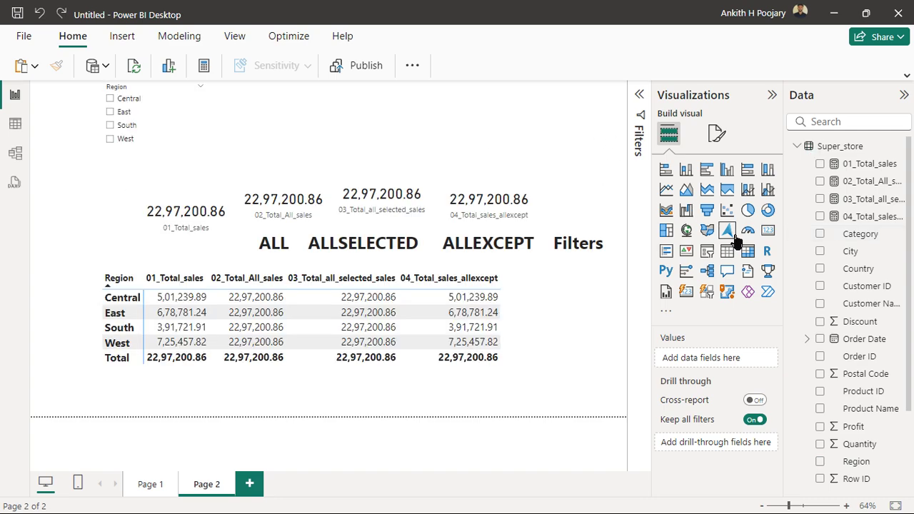
{"action": "left_click", "coordinate": [707, 250]}
{"action": "left_click_drag", "start_coordinate": [850, 246], "coordinate": [366, 135]}
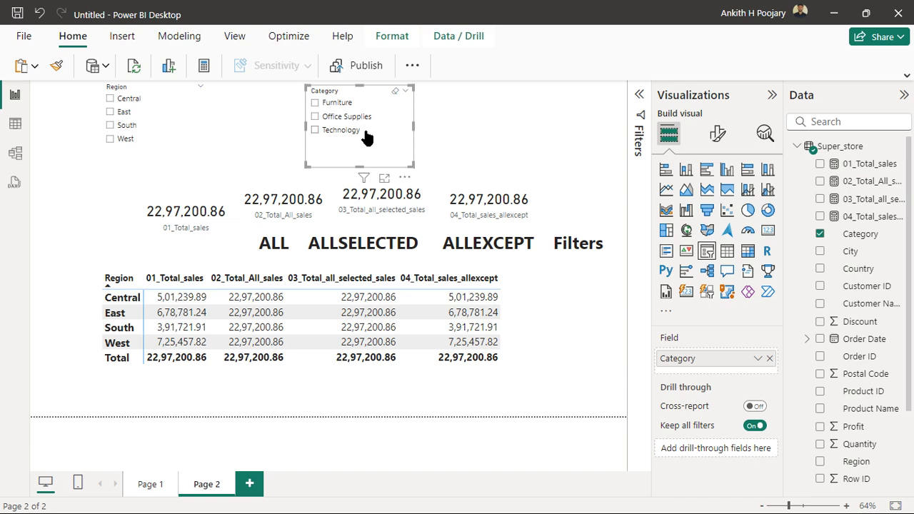
{"action": "left_click_drag", "start_coordinate": [341, 95], "coordinate": [263, 87]}
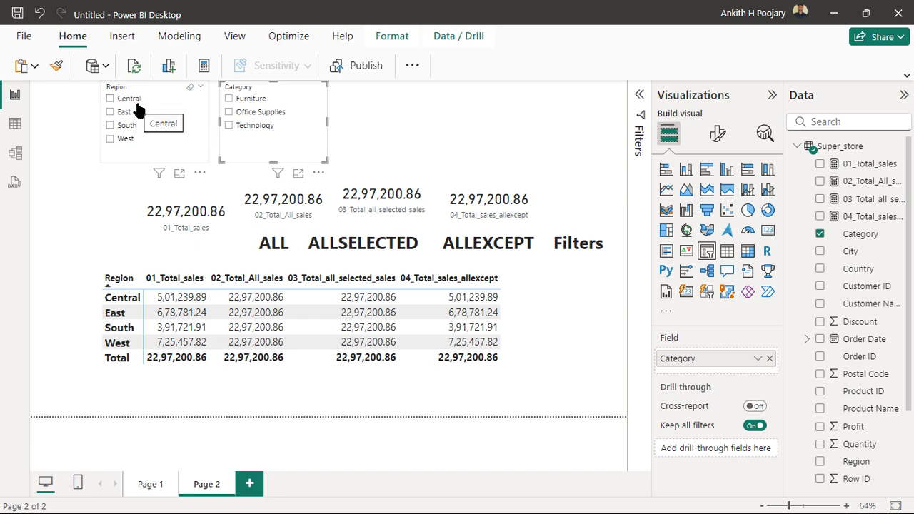
{"action": "left_click", "coordinate": [227, 102]}
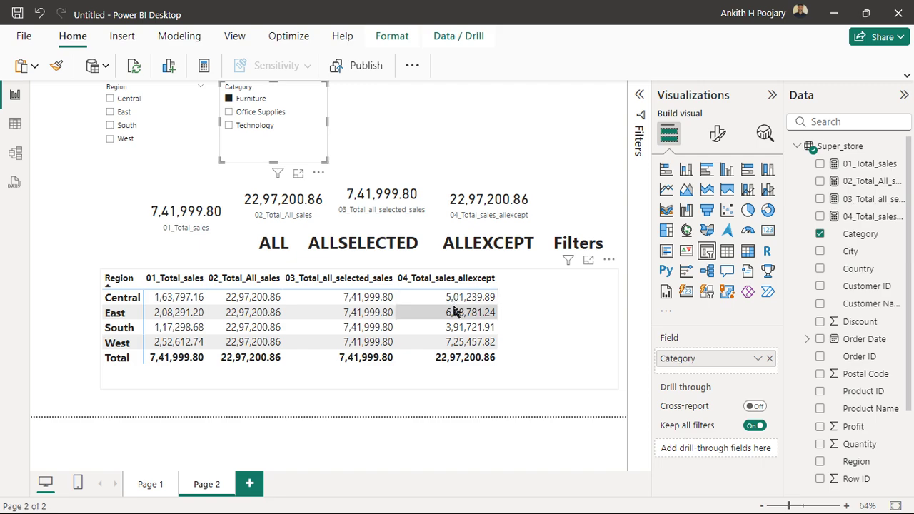
- Try Office Supplies, Furniture and Technology in the Category slicer
{"action": "left_click", "coordinate": [230, 113]}
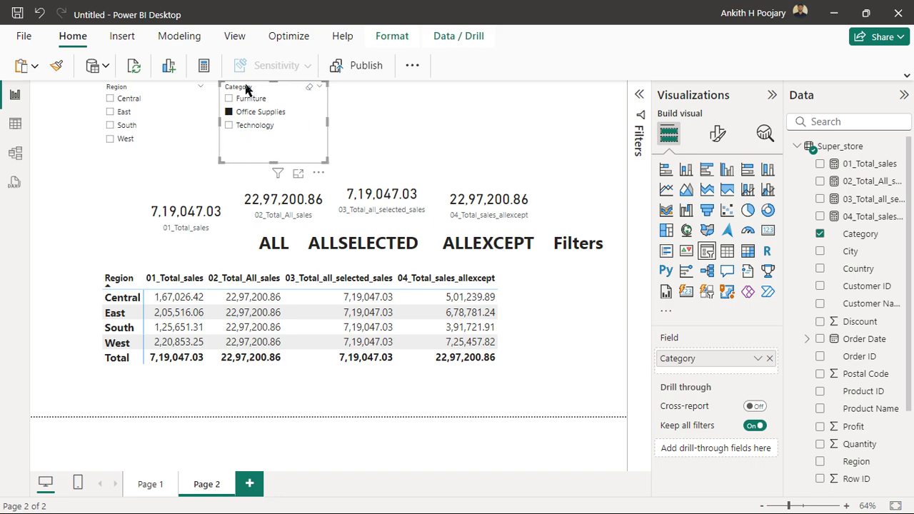
{"action": "left_click", "coordinate": [230, 102]}
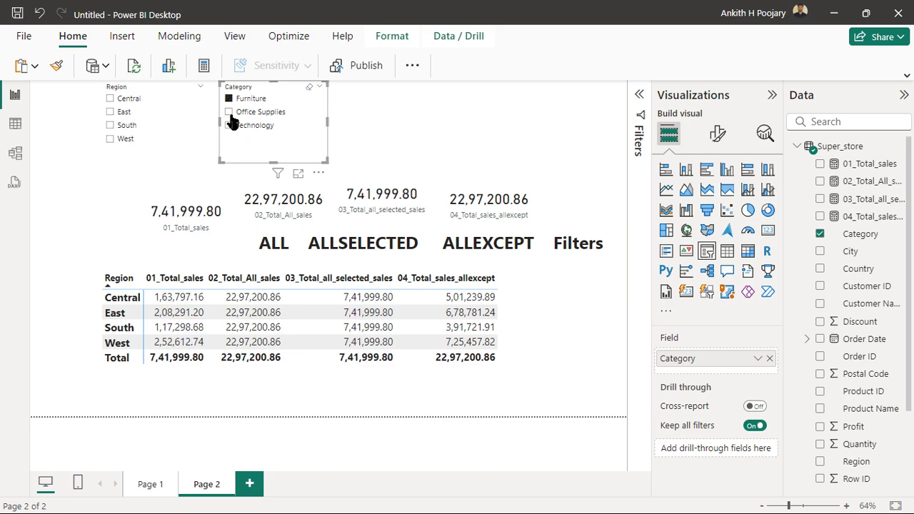
{"action": "left_click", "coordinate": [230, 113]}
{"action": "left_click", "coordinate": [229, 125]}
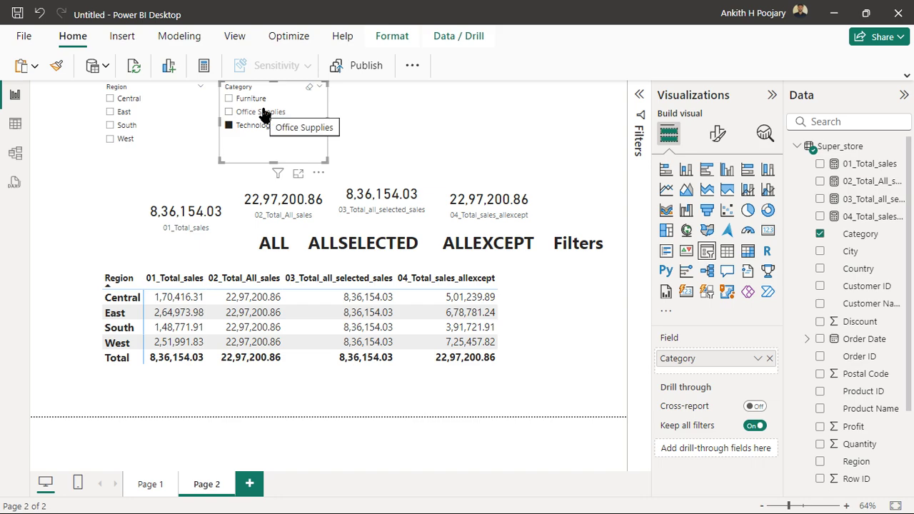
- Try Central, East and South in Region, then clear both slicers
{"action": "left_click", "coordinate": [110, 100]}
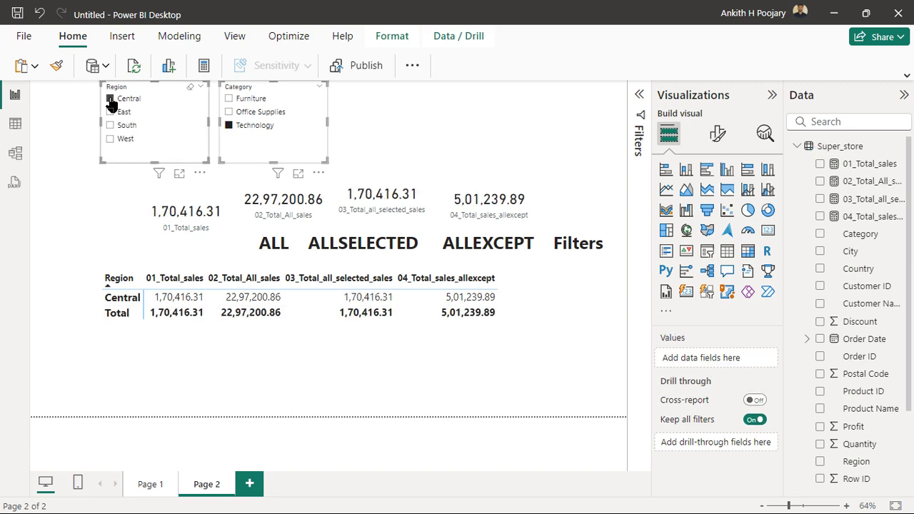
{"action": "left_click", "coordinate": [111, 114]}
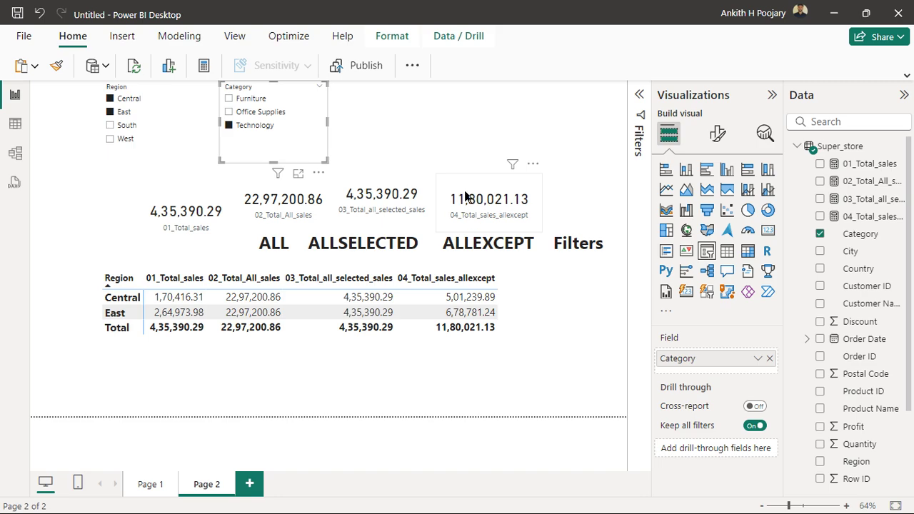
{"action": "left_click", "coordinate": [110, 126]}
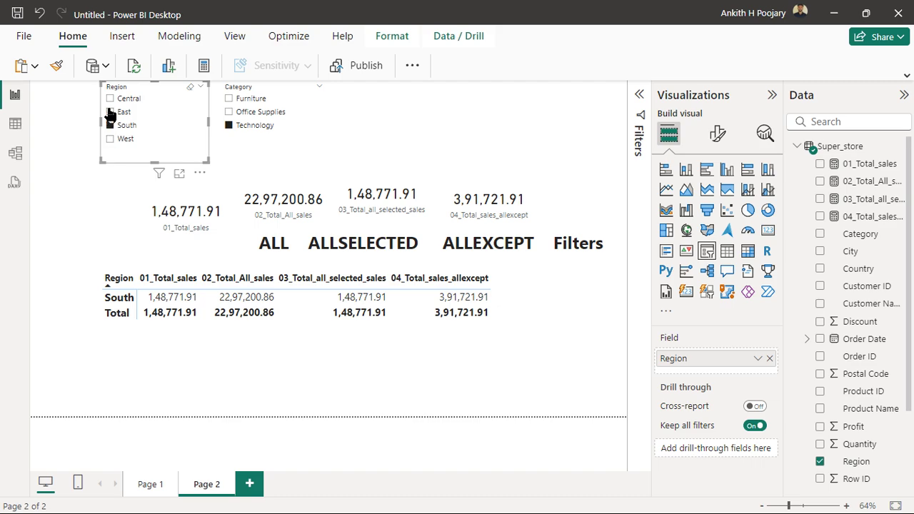
{"action": "left_click", "coordinate": [110, 113]}
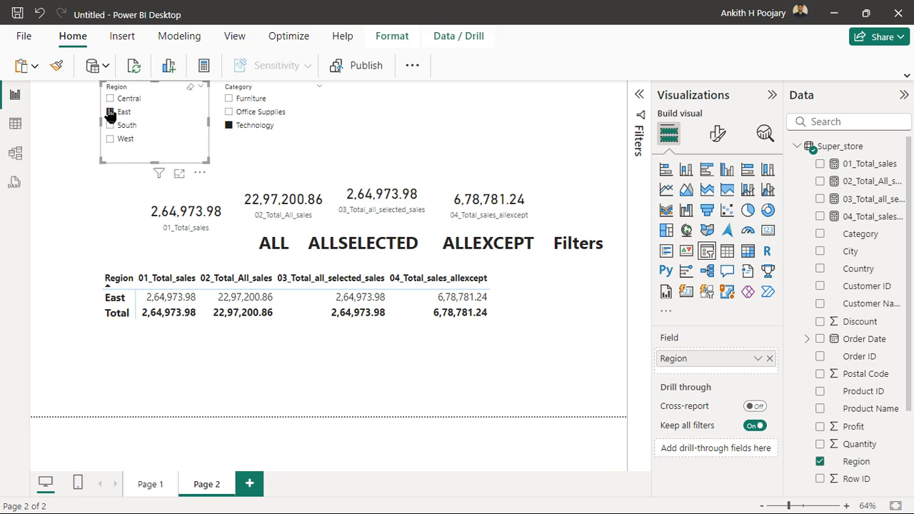
{"action": "left_click", "coordinate": [110, 113]}
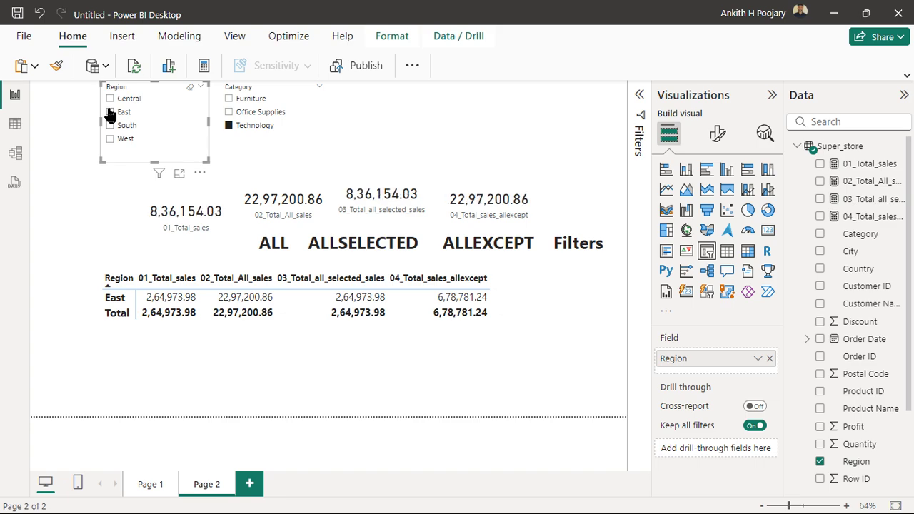
{"action": "left_click", "coordinate": [230, 126]}
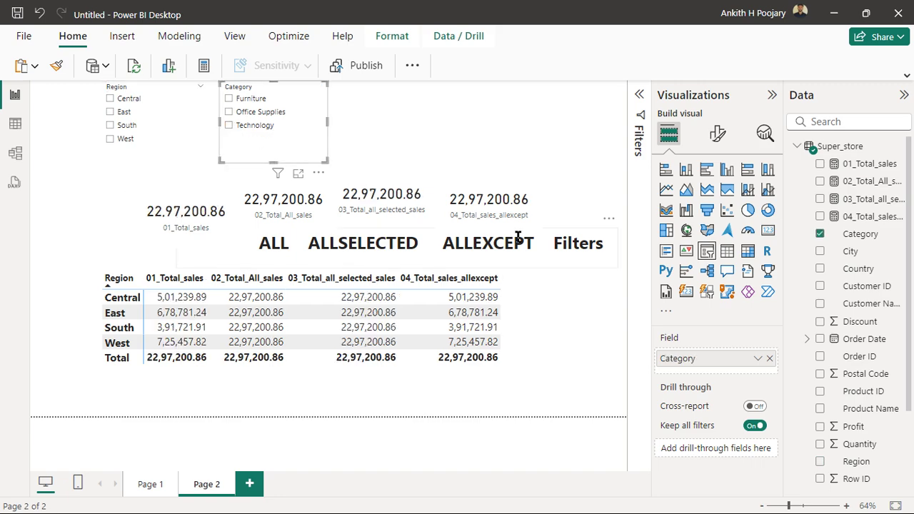
{"action": "left_click", "coordinate": [567, 172]}
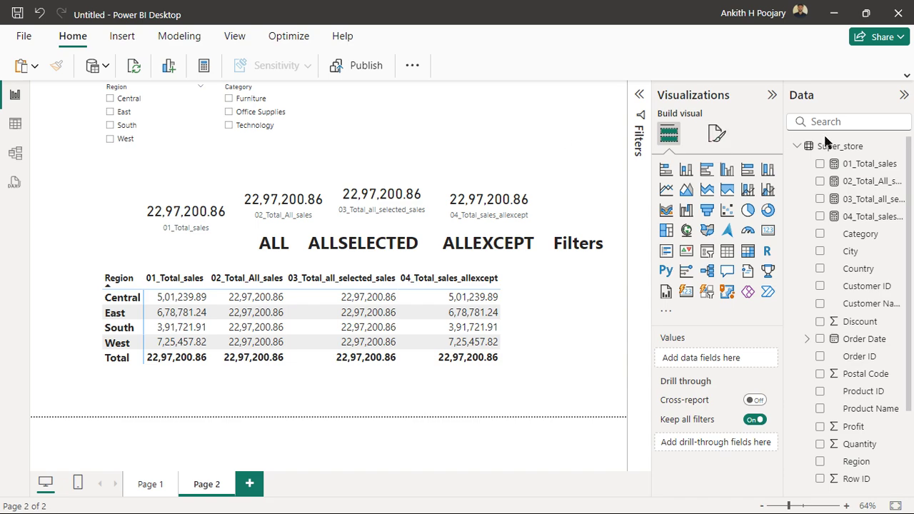
- Start measure 05_Total_sales_South = CALCULATE(sum(Super_store[Sales]) in Super_store
{"action": "left_click", "coordinate": [841, 147]}
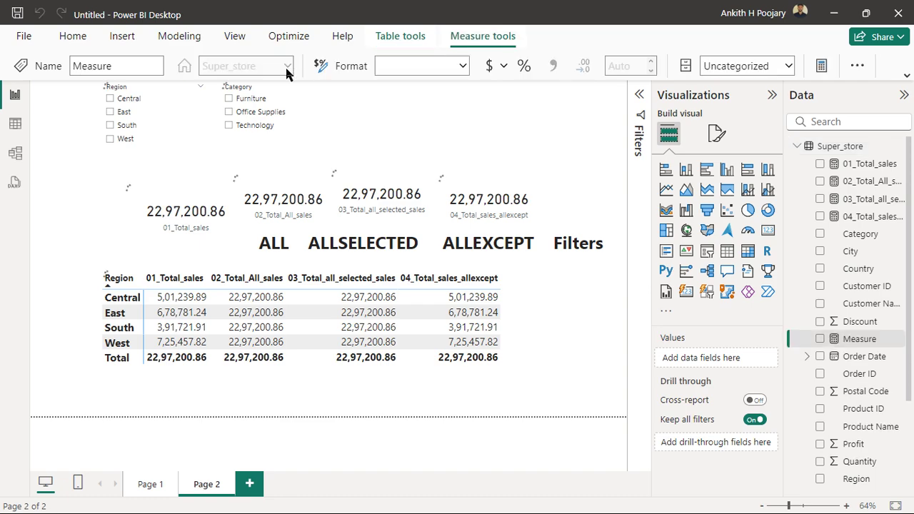
{"action": "key", "text": "BackSpace"}
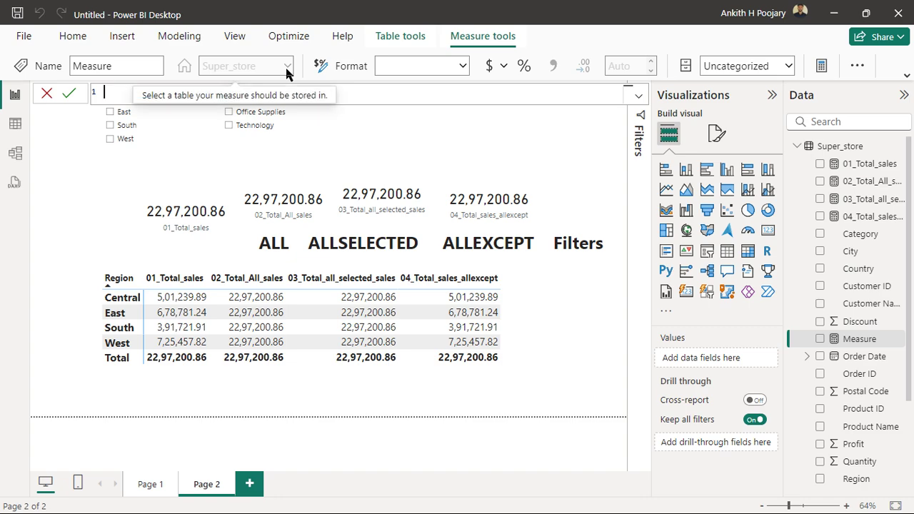
{"action": "type", "text": "05_Tota"}
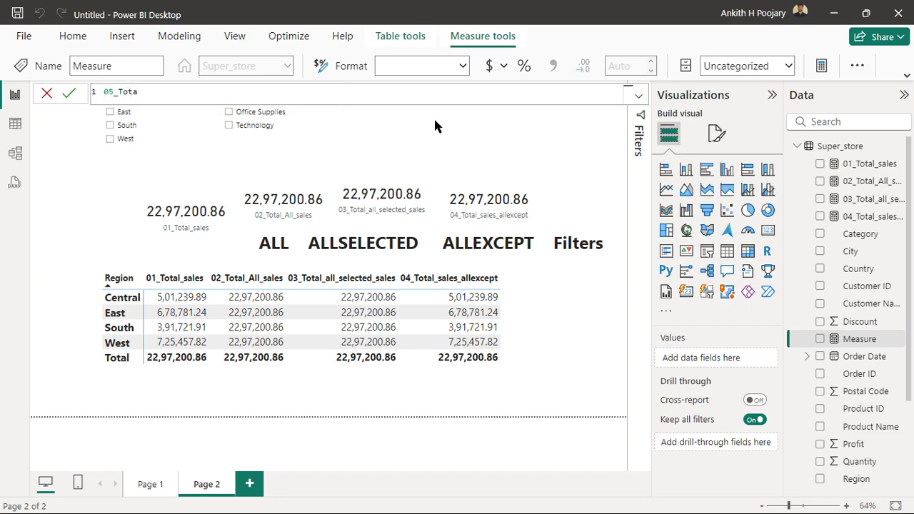
{"action": "type", "text": "l_sales_South=cal"}
{"action": "left_click", "coordinate": [328, 106]}
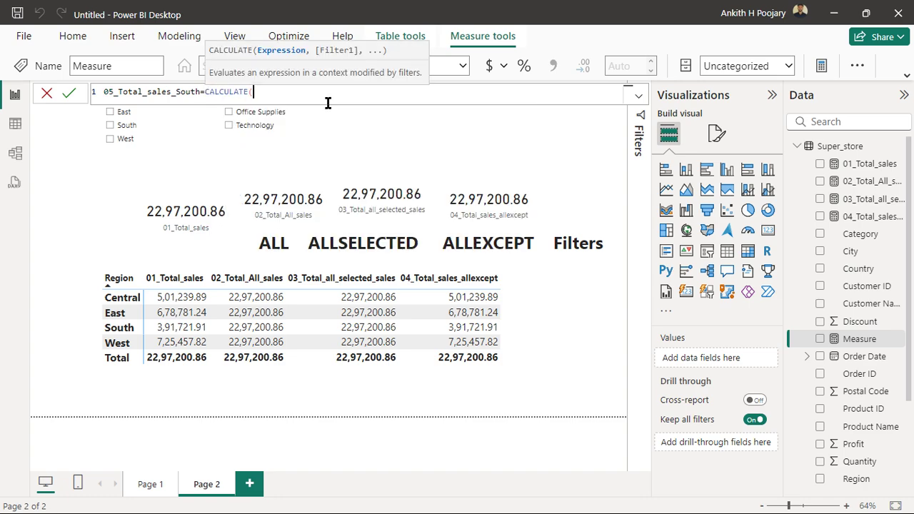
{"action": "type", "text": "sum("}
{"action": "type", "text": "sal"}
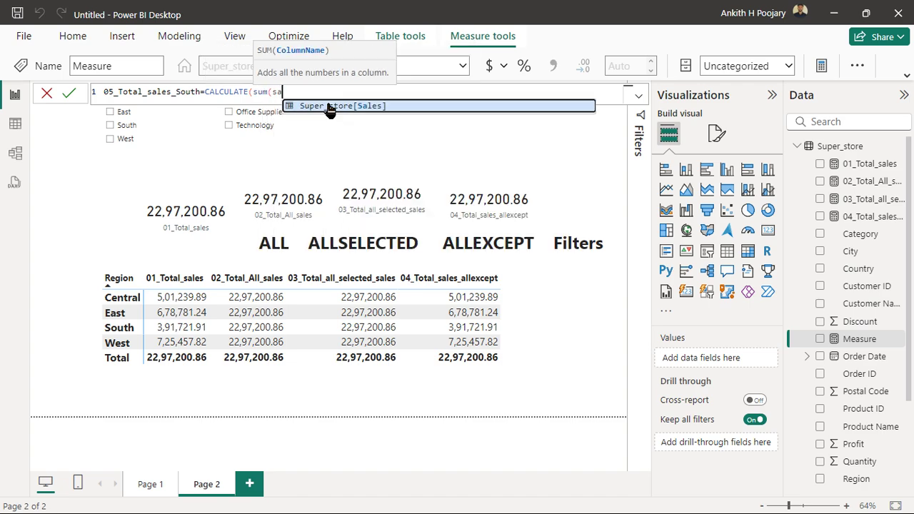
{"action": "left_click", "coordinate": [350, 108]}
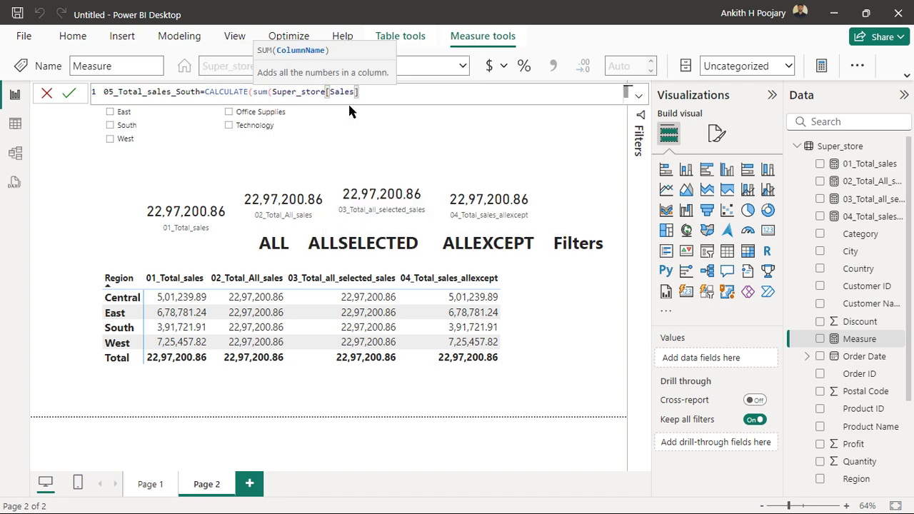
- Add a FILTER on Super_store, mistakenly inserting the 02_Total_All_sales measure as the condition
{"action": "type", "text": "),fil"}
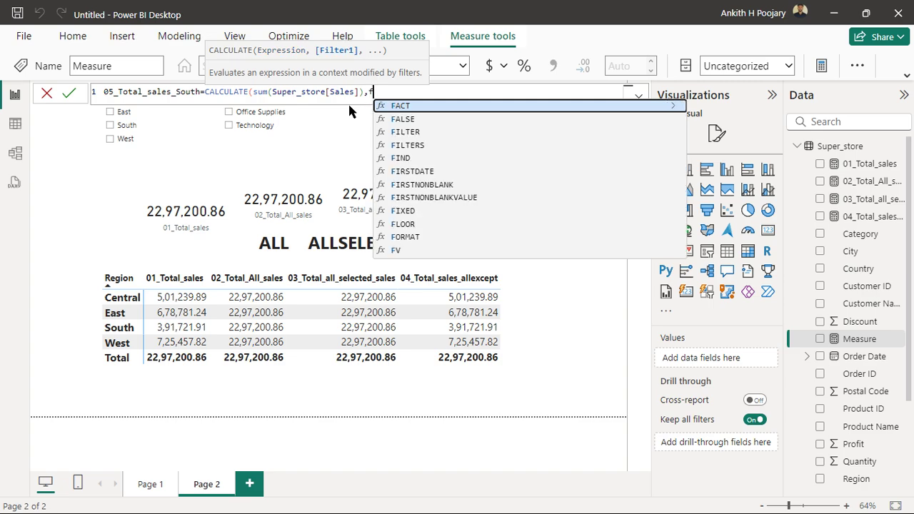
{"action": "left_click", "coordinate": [414, 132]}
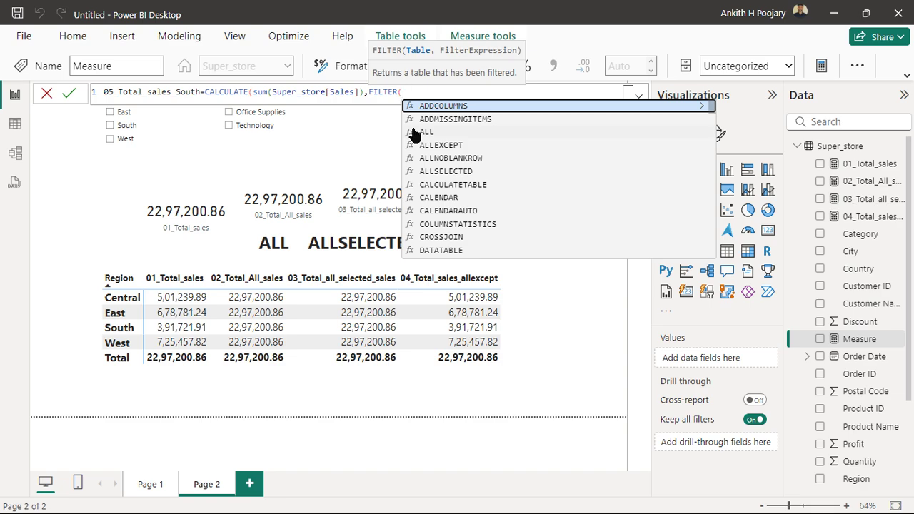
{"action": "type", "text": "sup"}
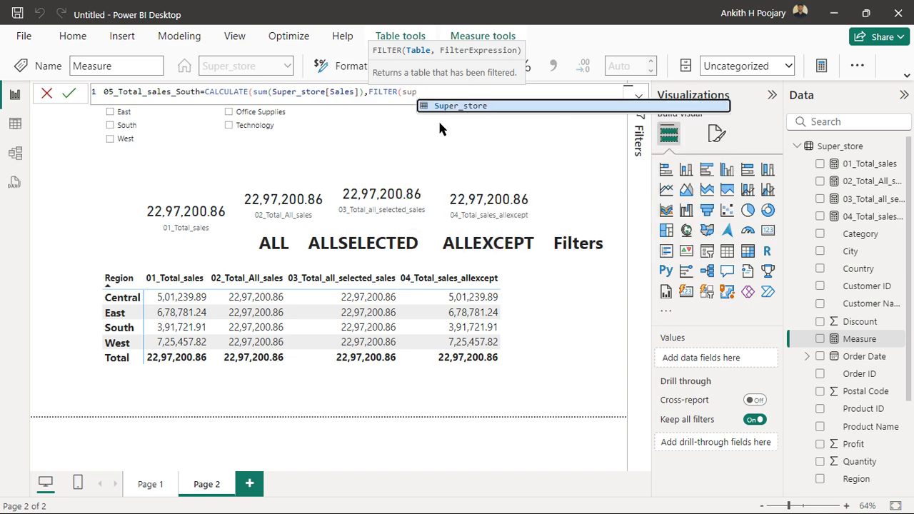
{"action": "left_click", "coordinate": [468, 113]}
{"action": "type", "text": ","}
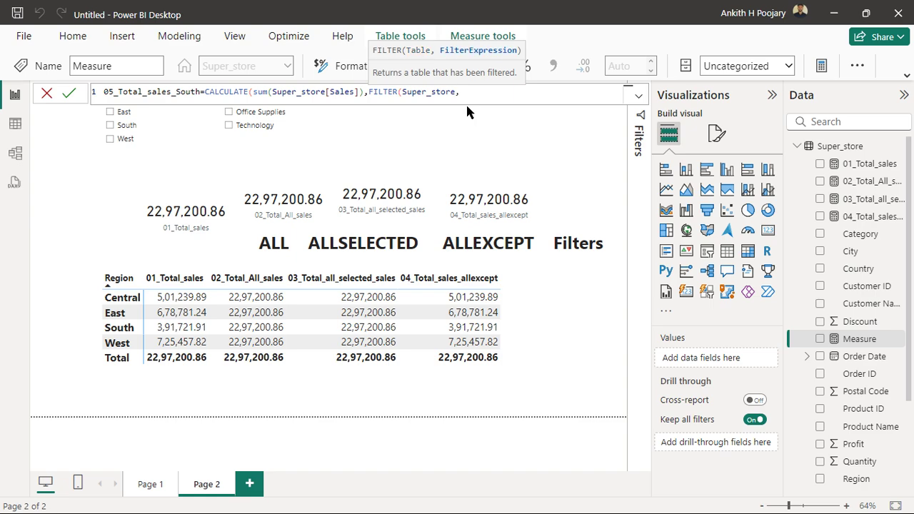
{"action": "type", "text": "re"}
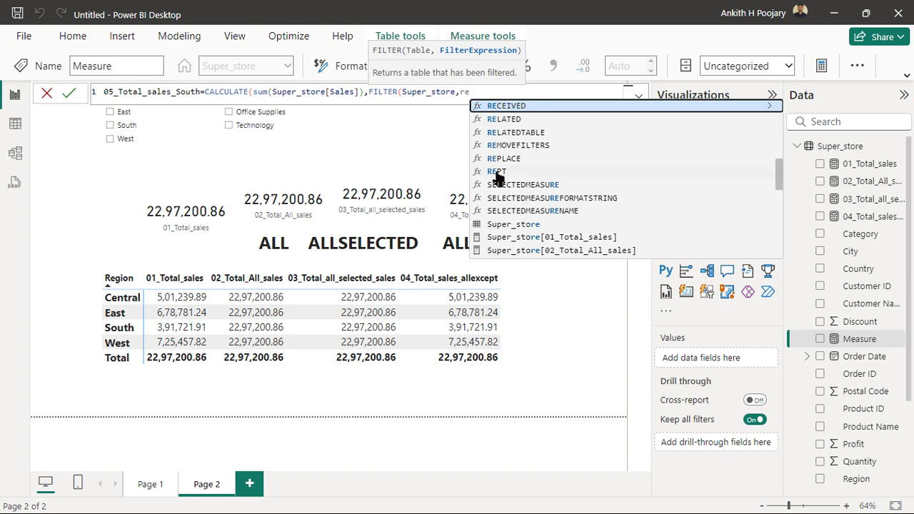
{"action": "scroll", "coordinate": [517, 237], "scroll_direction": "down", "scroll_amount": 1}
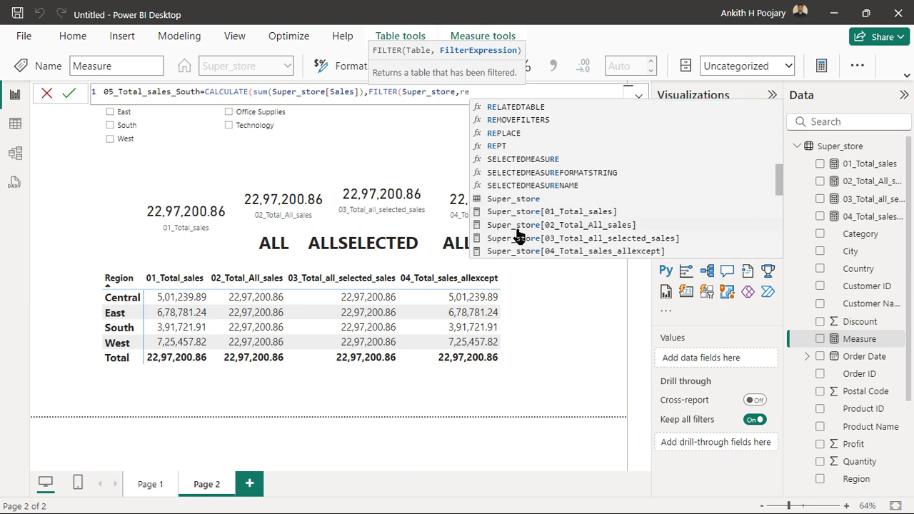
{"action": "left_click", "coordinate": [517, 227]}
{"action": "key", "text": "Return"}
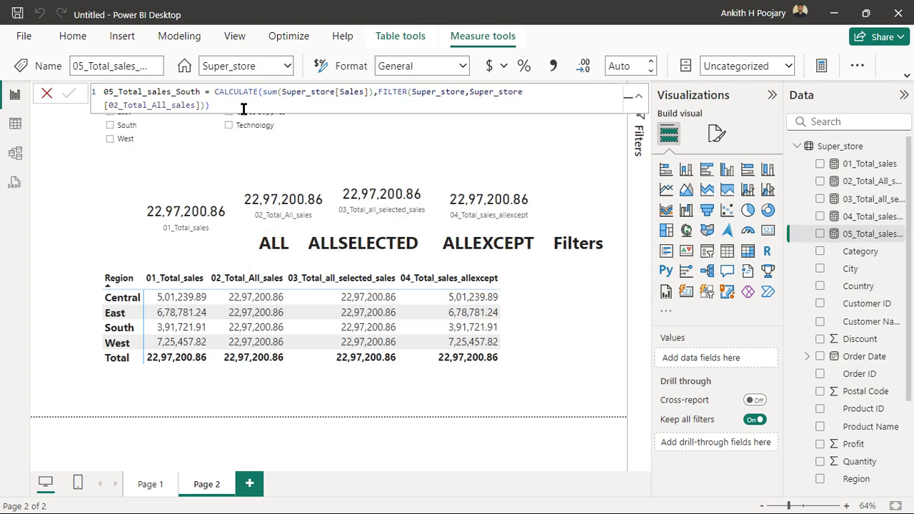
- Correct the condition to Super_store[Region]="South" and commit the measure
{"action": "left_click", "coordinate": [216, 102]}
{"action": "key", "text": "BackSpace"}
{"action": "key", "text": "BackSpace"}
{"action": "key", "text": "BackSpace"}
{"action": "key", "text": "BackSpace"}
{"action": "key", "text": "BackSpace"}
{"action": "key", "text": "BackSpace"}
{"action": "key", "text": "BackSpace"}
{"action": "key", "text": "BackSpace"}
{"action": "key", "text": "BackSpace"}
{"action": "key", "text": "BackSpace"}
{"action": "key", "text": "BackSpace"}
{"action": "key", "text": "BackSpace"}
{"action": "key", "text": "BackSpace"}
{"action": "key", "text": "BackSpace"}
{"action": "key", "text": "BackSpace"}
{"action": "key", "text": "BackSpace"}
{"action": "key", "text": "BackSpace"}
{"action": "key", "text": "BackSpace"}
{"action": "key", "text": "BackSpace"}
{"action": "key", "text": "BackSpace"}
{"action": "key", "text": "BackSpace"}
{"action": "key", "text": "BackSpace"}
{"action": "key", "text": "BackSpace"}
{"action": "key", "text": "BackSpace"}
{"action": "key", "text": "BackSpace"}
{"action": "key", "text": "BackSpace"}
{"action": "key", "text": "BackSpace"}
{"action": "key", "text": "BackSpace"}
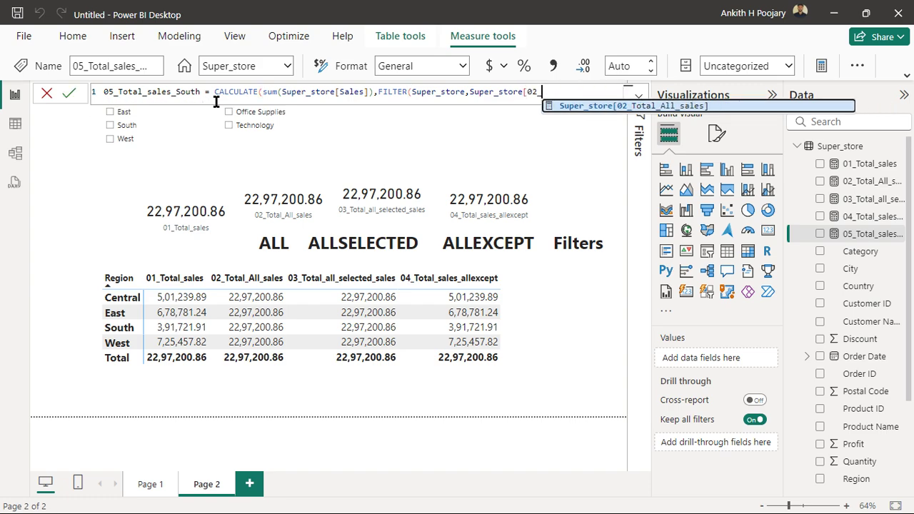
{"action": "key", "text": "BackSpace"}
{"action": "key", "text": "BackSpace"}
{"action": "key", "text": "BackSpace"}
{"action": "key", "text": "BackSpace"}
{"action": "key", "text": "BackSpace"}
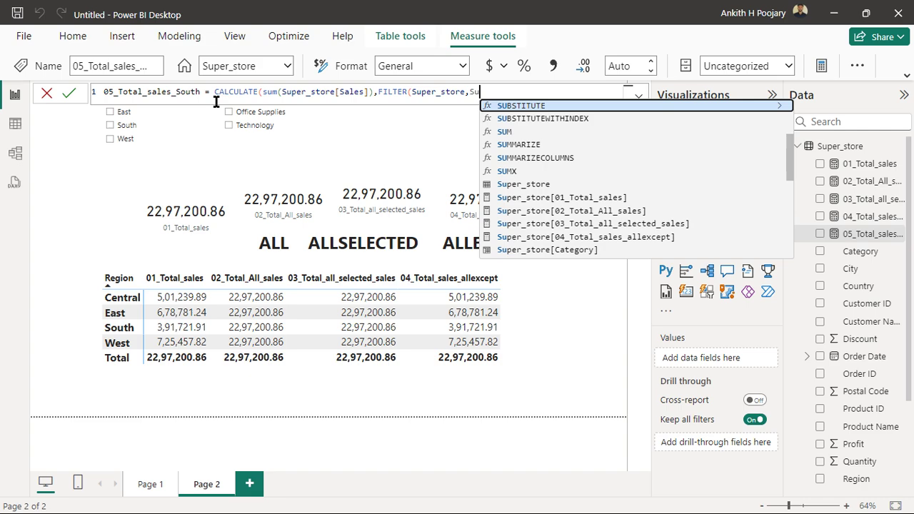
{"action": "type", "text": "regio"}
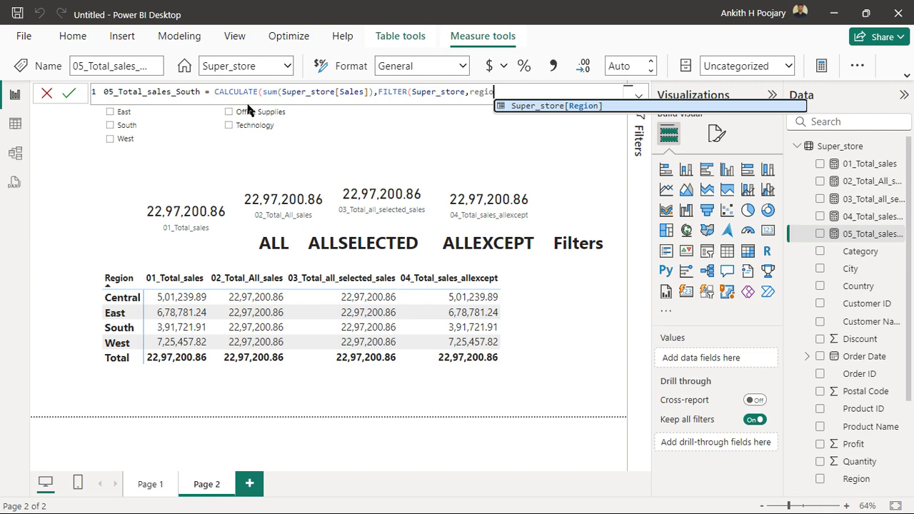
{"action": "left_click", "coordinate": [538, 107]}
{"action": "type", "text": "="}
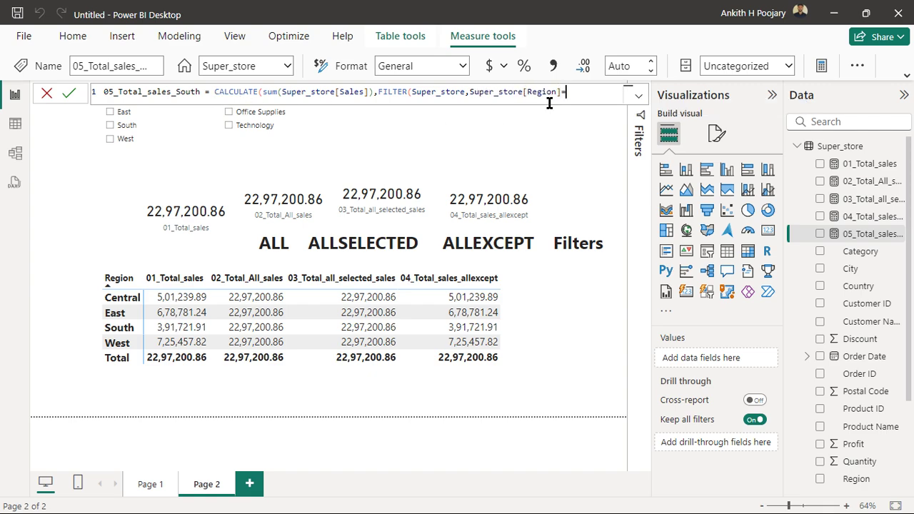
{"action": "type", "text": "\"South"}
{"action": "left_click", "coordinate": [74, 94]}
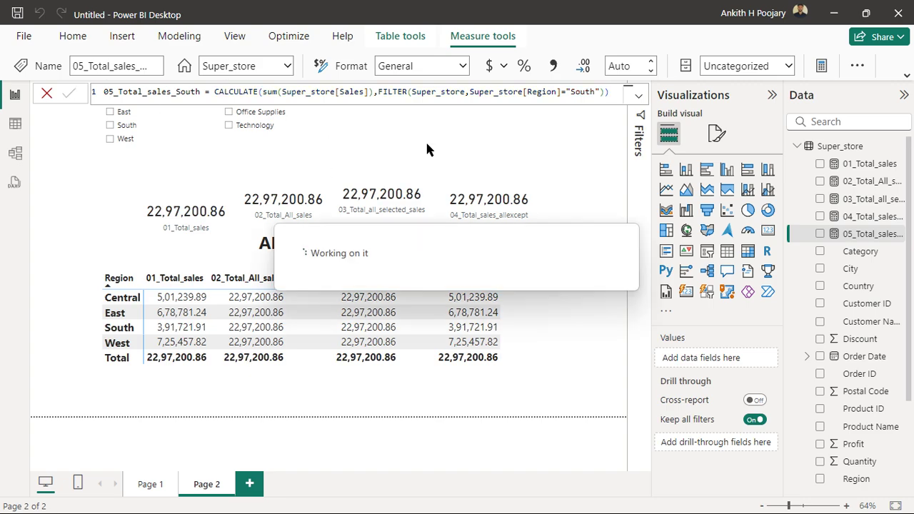
{"action": "left_click", "coordinate": [582, 206]}
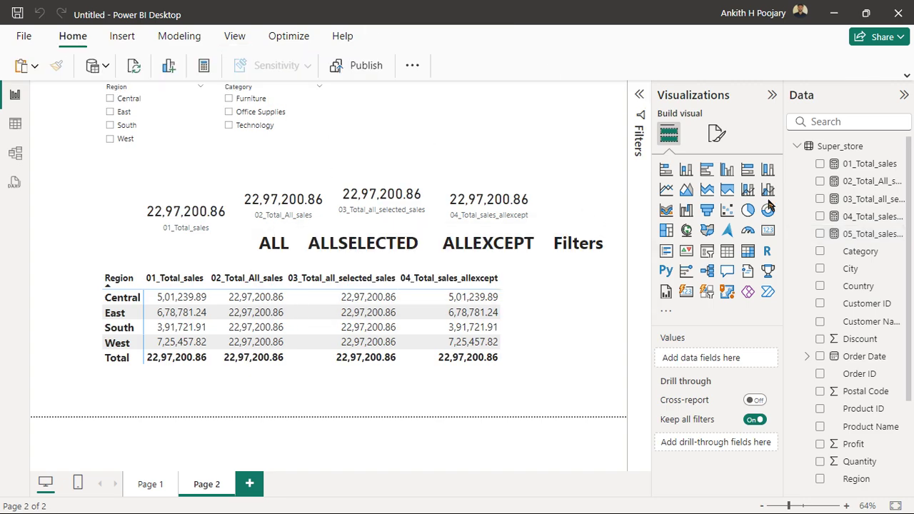
- Duplicate the ALLEXCEPT card, move it right, and set it to 05_Total_sales_South
{"action": "left_click", "coordinate": [498, 208]}
{"action": "key", "text": "ctrl+c"}
{"action": "key", "text": "ctrl+v"}
{"action": "left_click_drag", "start_coordinate": [497, 207], "coordinate": [607, 206]}
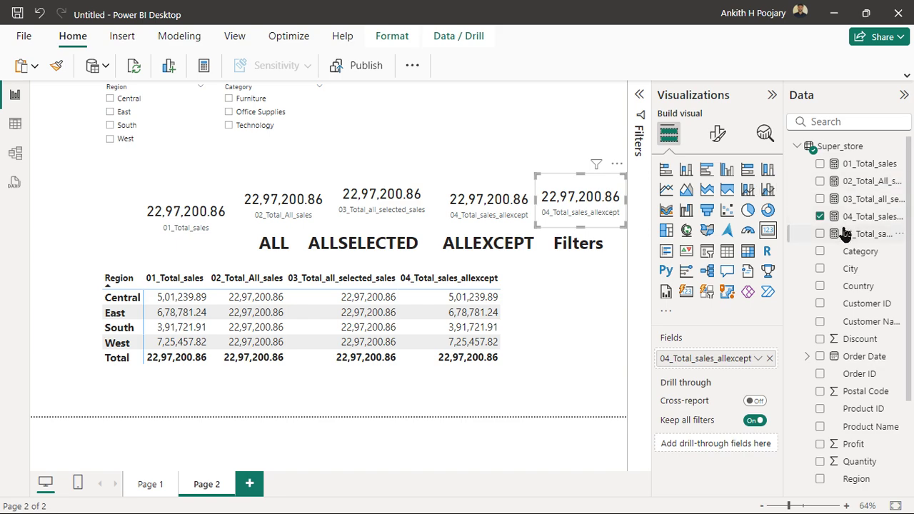
{"action": "left_click_drag", "start_coordinate": [846, 235], "coordinate": [739, 358]}
- Add 05_Total_sales_South as a matrix column, then filter Region to Central
{"action": "left_click", "coordinate": [569, 305]}
{"action": "left_click_drag", "start_coordinate": [839, 238], "coordinate": [574, 284]}
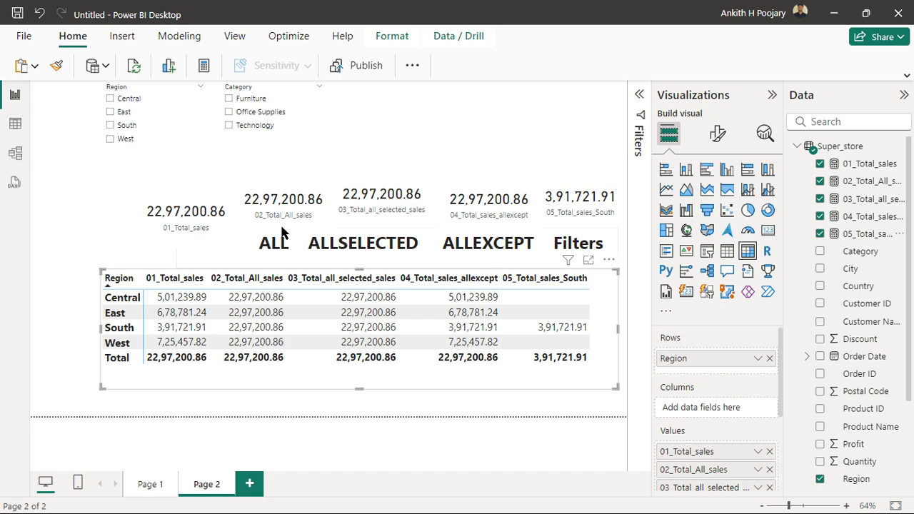
{"action": "left_click", "coordinate": [111, 99]}
- Add East and South to the Region filter, clear it, then show 03_Total_all_selected_sales' formula
{"action": "left_click", "coordinate": [110, 112]}
{"action": "left_click", "coordinate": [110, 126]}
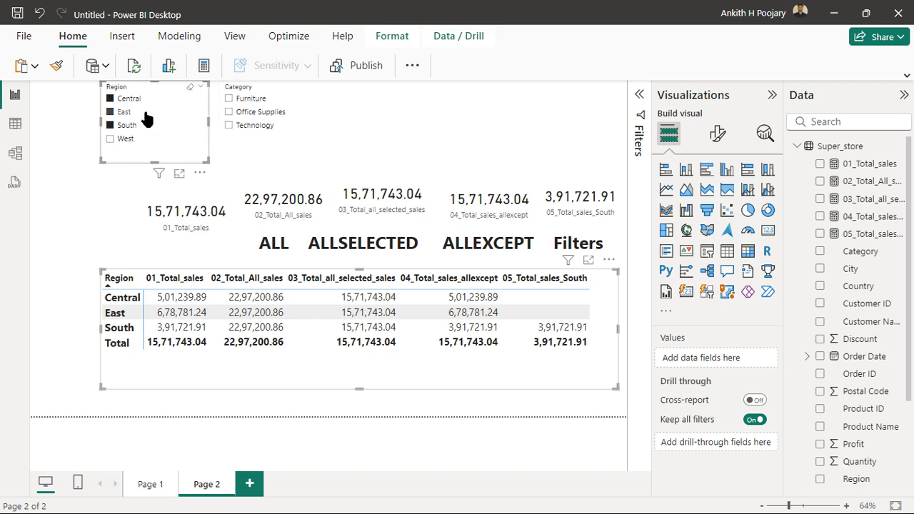
{"action": "left_click", "coordinate": [190, 87]}
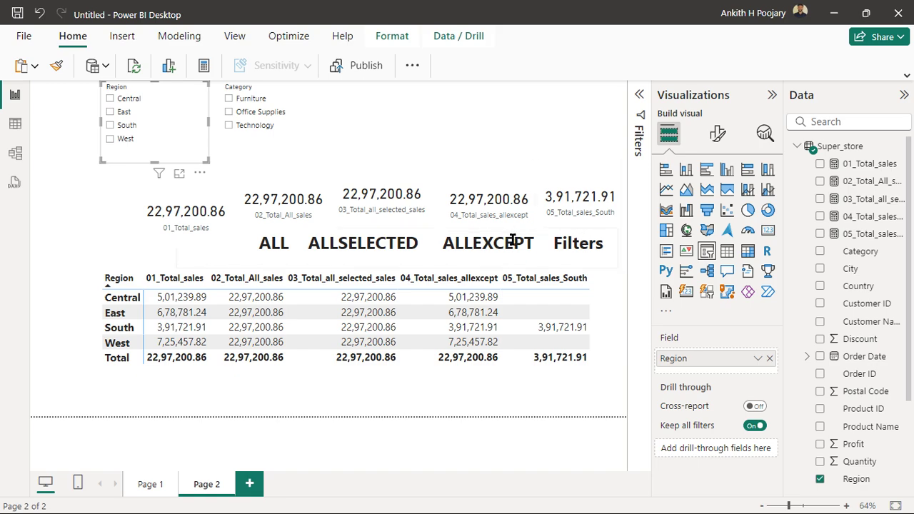
{"action": "left_click", "coordinate": [868, 200]}
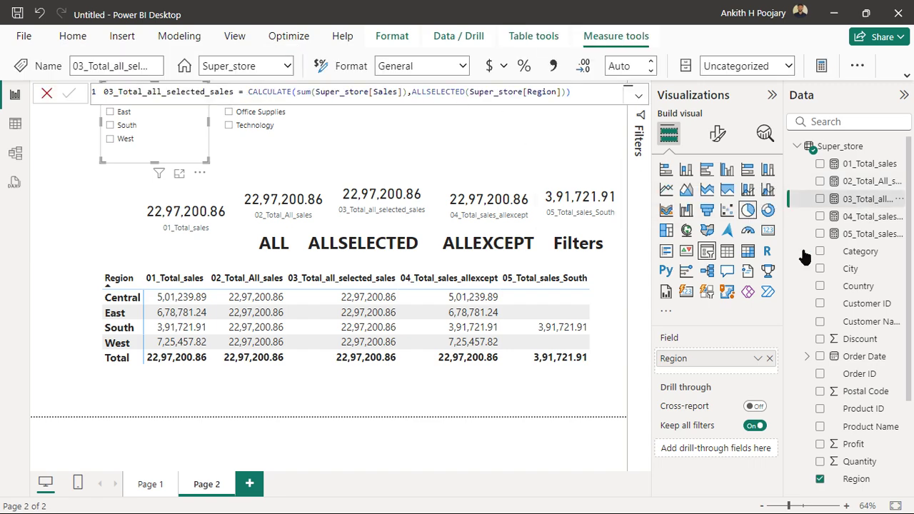
- Review the 04_Total_sales_allexcept formula, deselect it, and filter Region to Central
{"action": "left_click", "coordinate": [872, 218]}
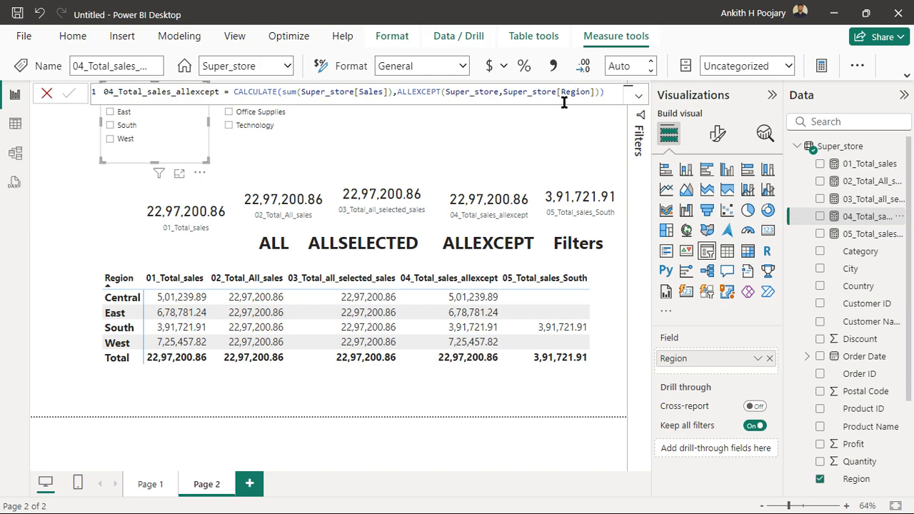
{"action": "left_click", "coordinate": [340, 149]}
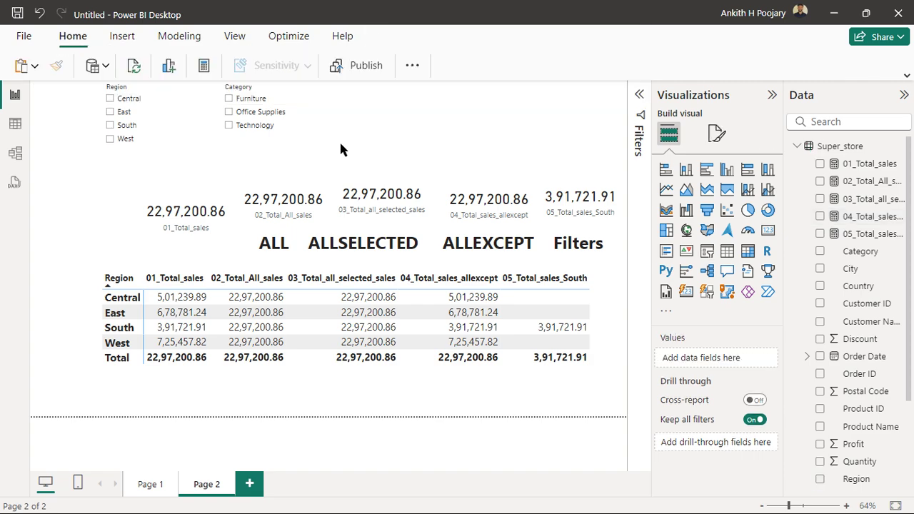
{"action": "left_click", "coordinate": [113, 100]}
{"action": "left_click", "coordinate": [112, 113]}
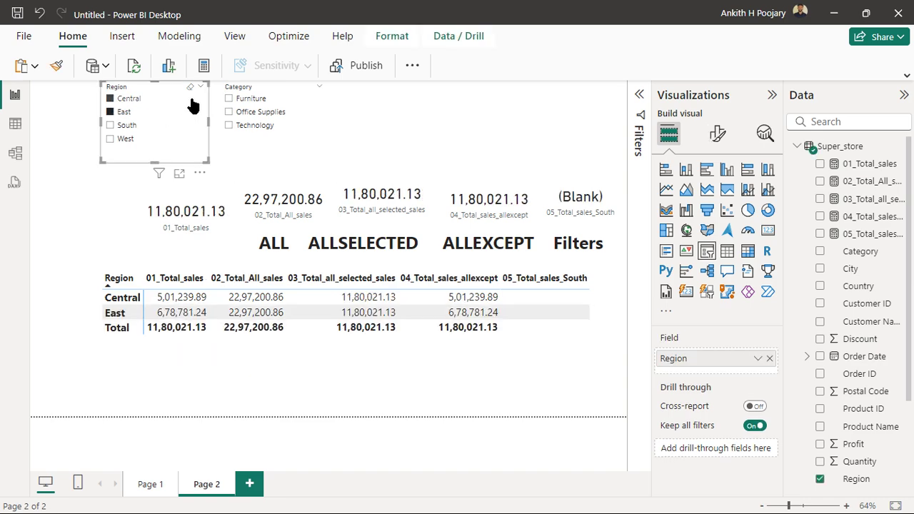
{"action": "left_click", "coordinate": [229, 99]}
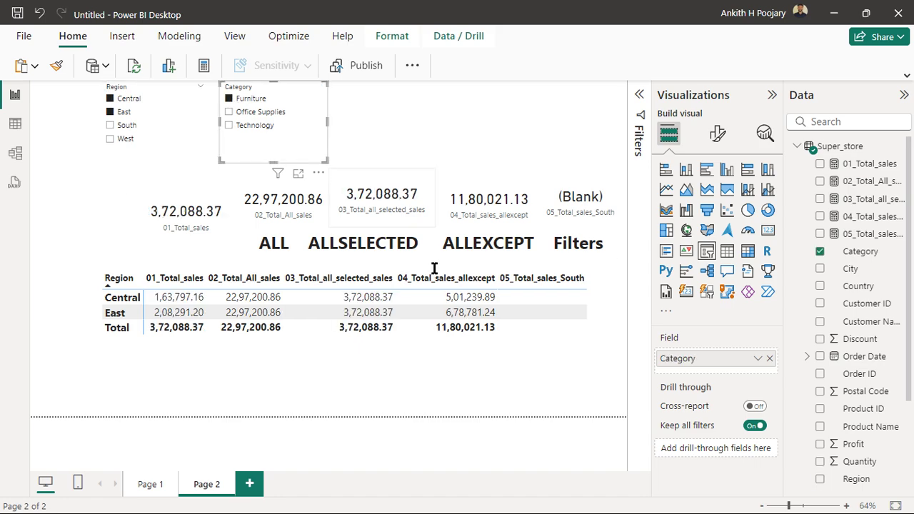
{"action": "left_click", "coordinate": [229, 112]}
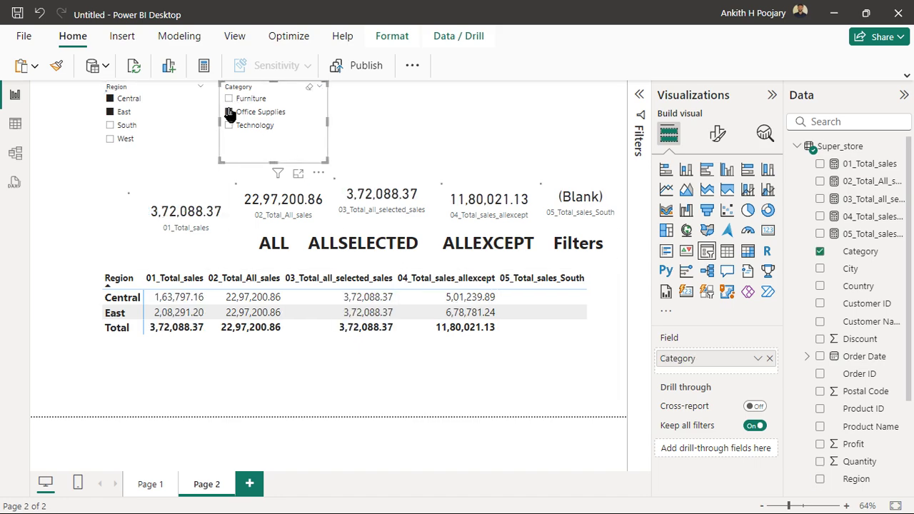
{"action": "left_click", "coordinate": [229, 126]}
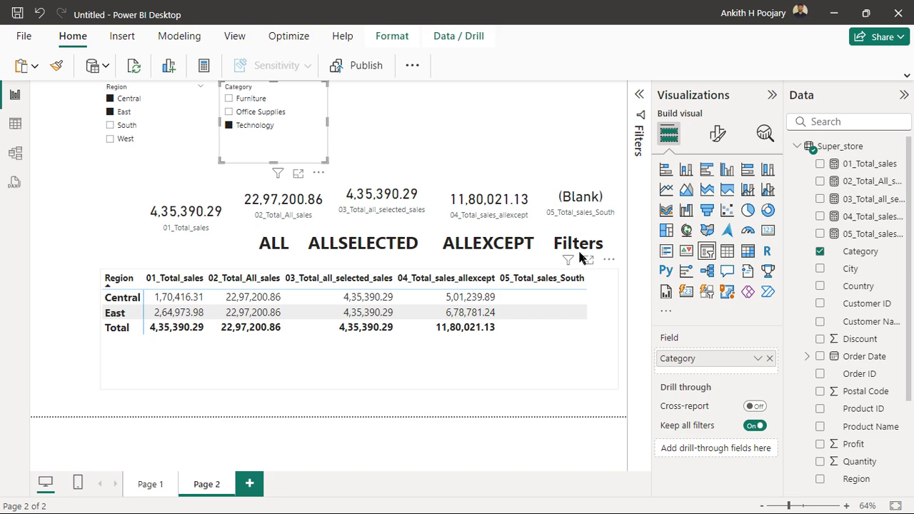
{"action": "mouse_move", "coordinate": [309, 92]}
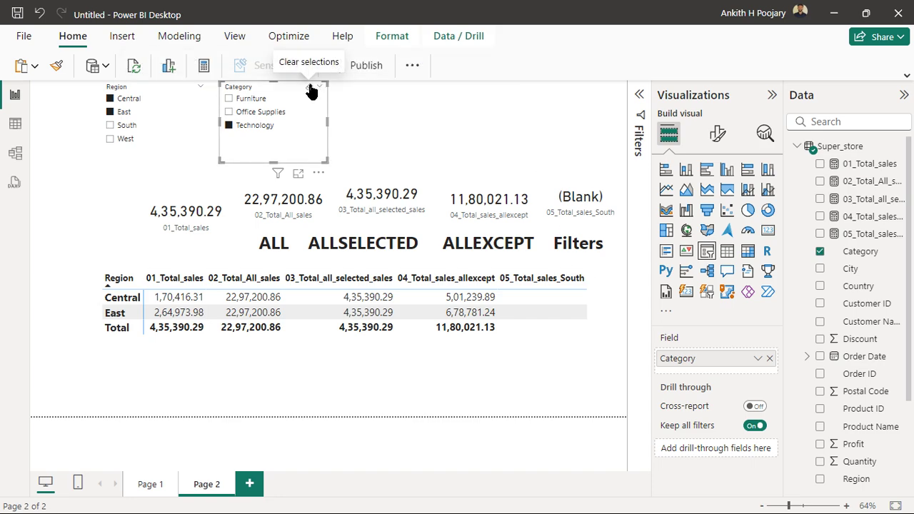
{"action": "left_click", "coordinate": [307, 88]}
{"action": "left_click", "coordinate": [190, 89]}
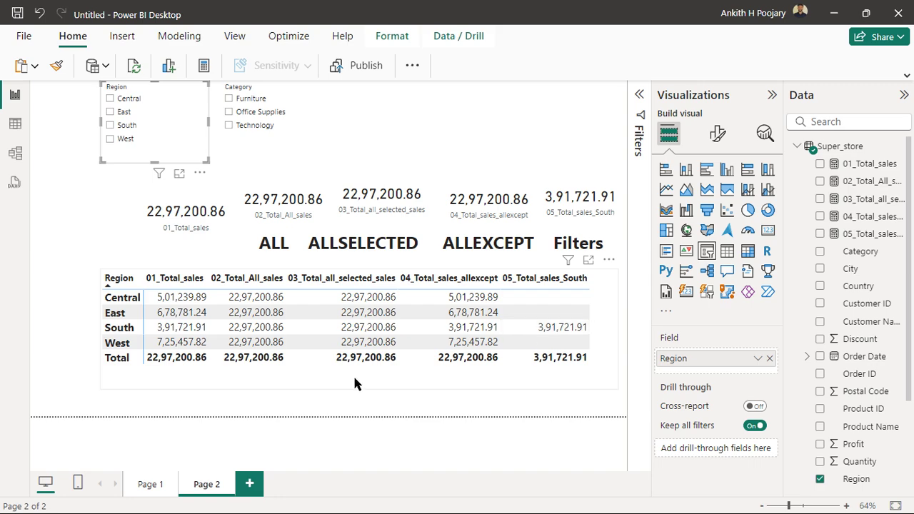
{"action": "left_click", "coordinate": [142, 485]}
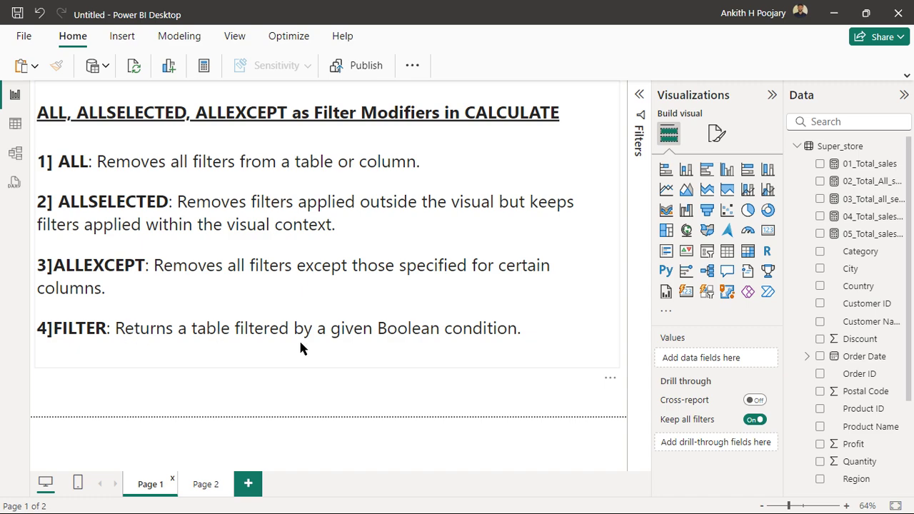
{"action": "left_click", "coordinate": [202, 487]}
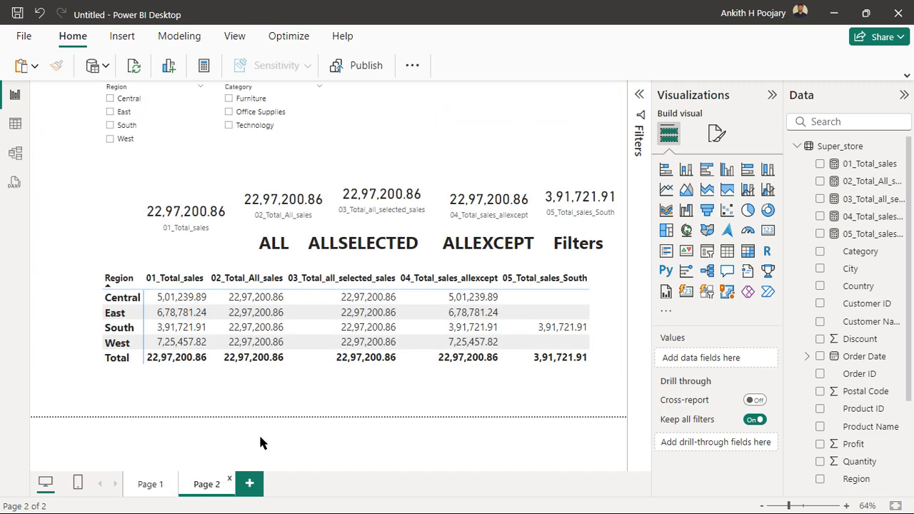